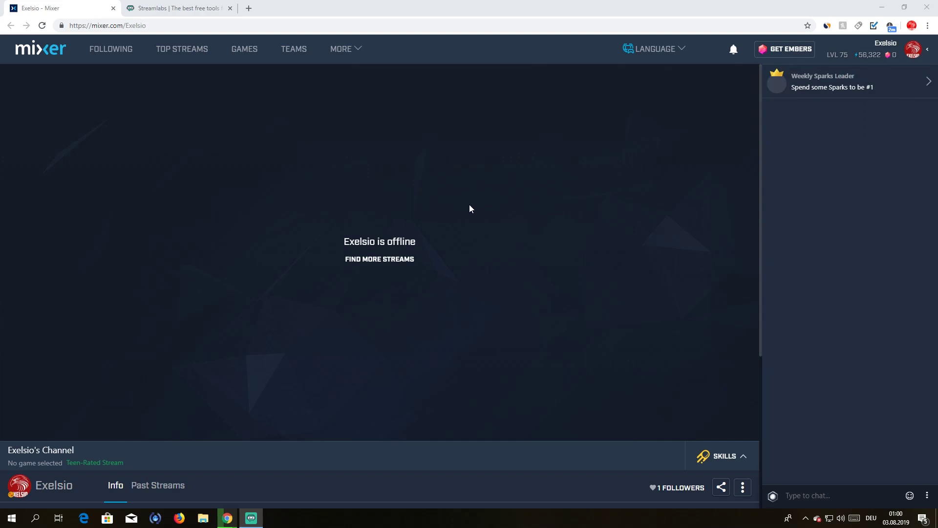
Look over the Streamlabs OBS download page in the browser, then bring the Streamlabs OBS app forward.
scroll(470, 208, "down", 4)
scroll(470, 211, "up", 4)
left_click(176, 8)
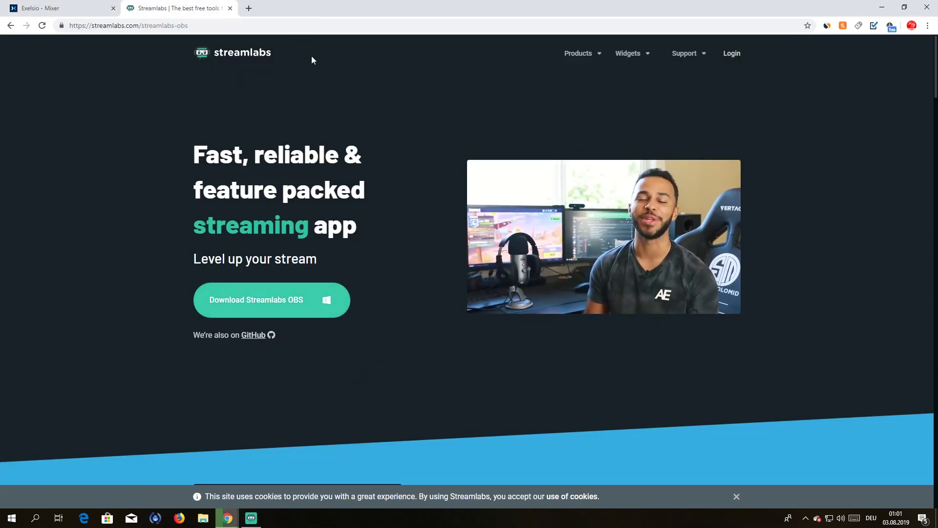
left_click_drag(188, 25, 102, 28)
left_click(400, 105)
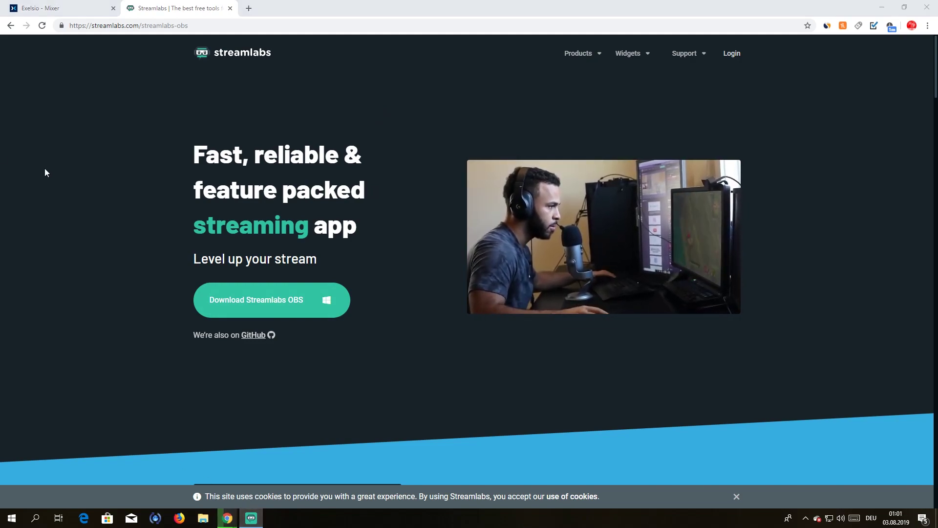
left_click(2, 26)
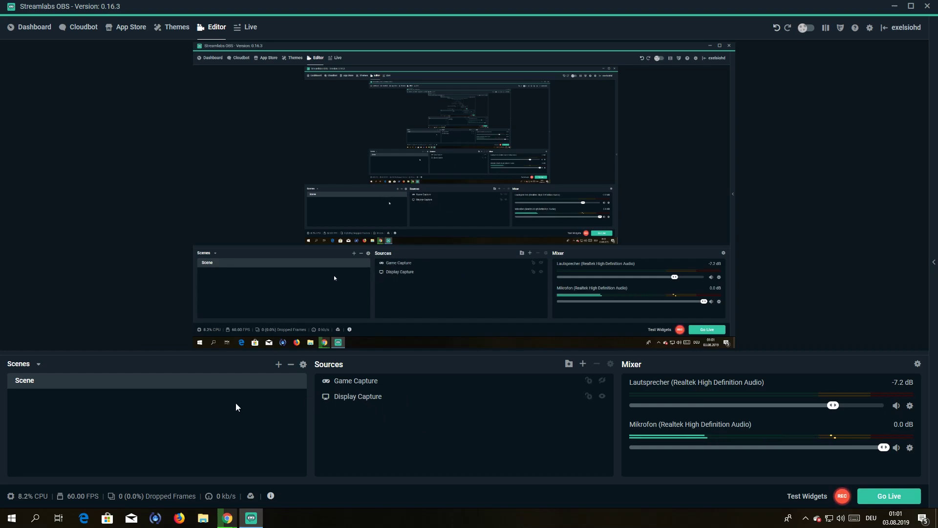
Inspect the right-click options for the scenes and sources lists without choosing any.
right_click(208, 403)
right_click(417, 431)
right_click(217, 404)
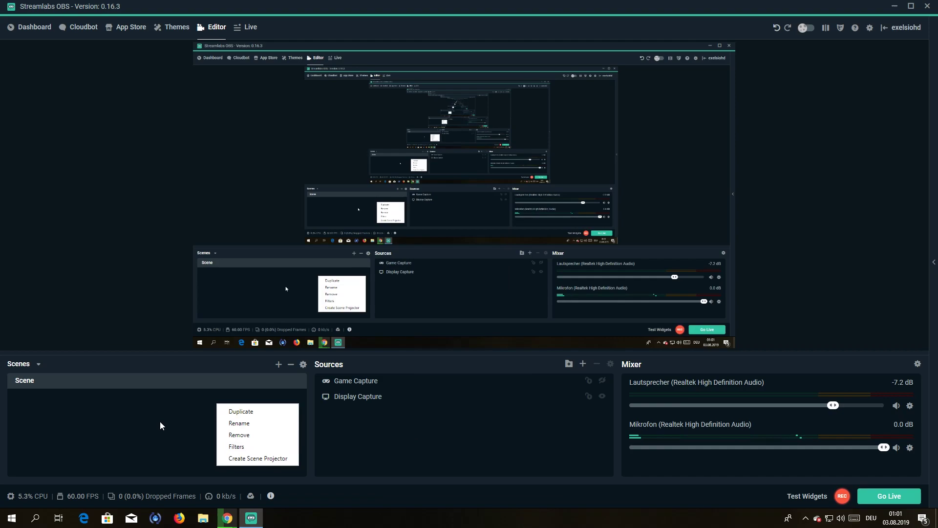
left_click(89, 399)
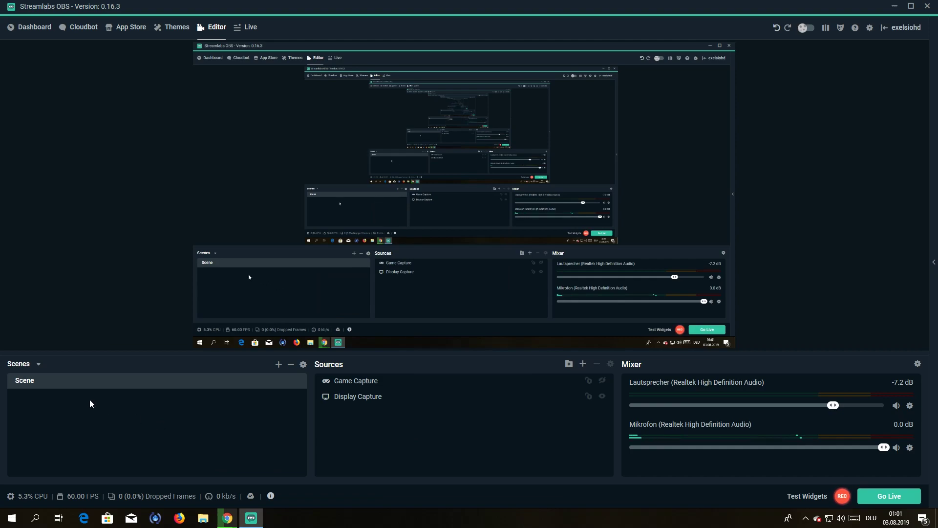
Add a new scene named 'Streaming' below the existing Scene.
left_click(278, 366)
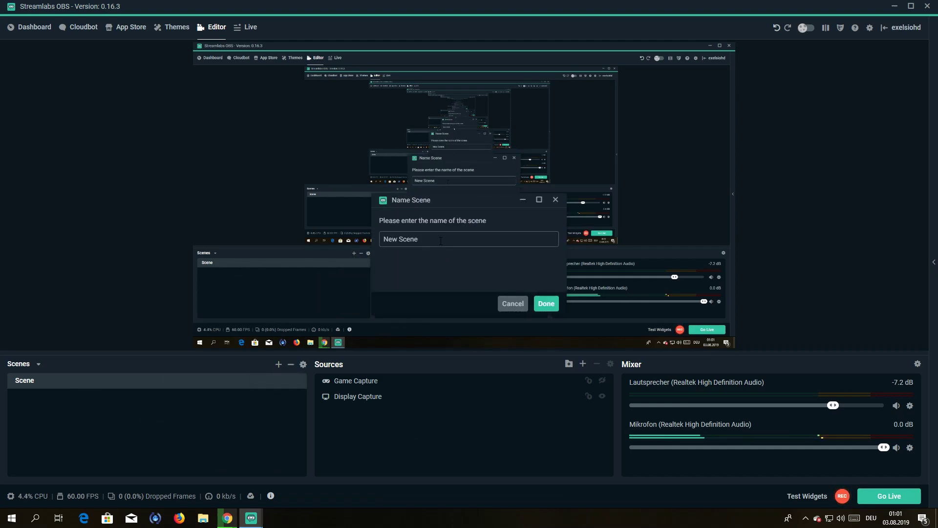
key("ctrl+a")
key("BackSpace")
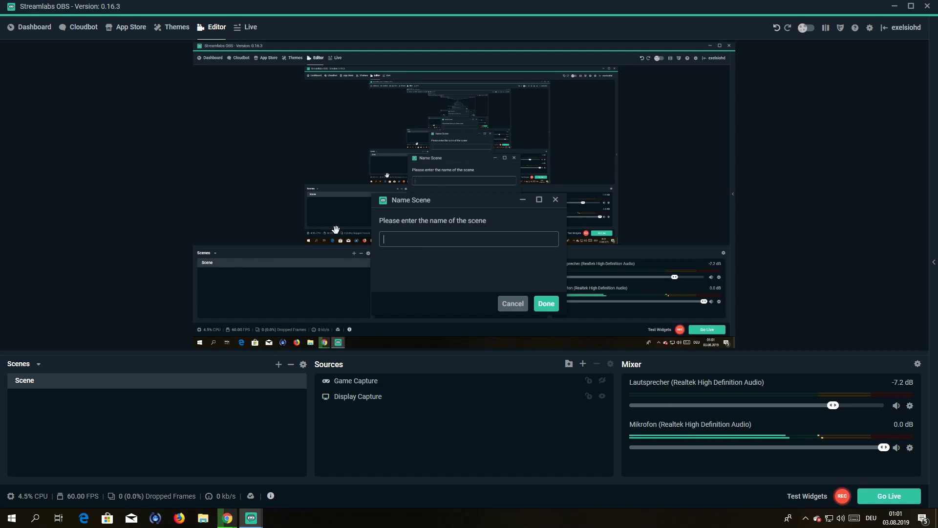
type("Streaming")
key("Return")
right_click(367, 310)
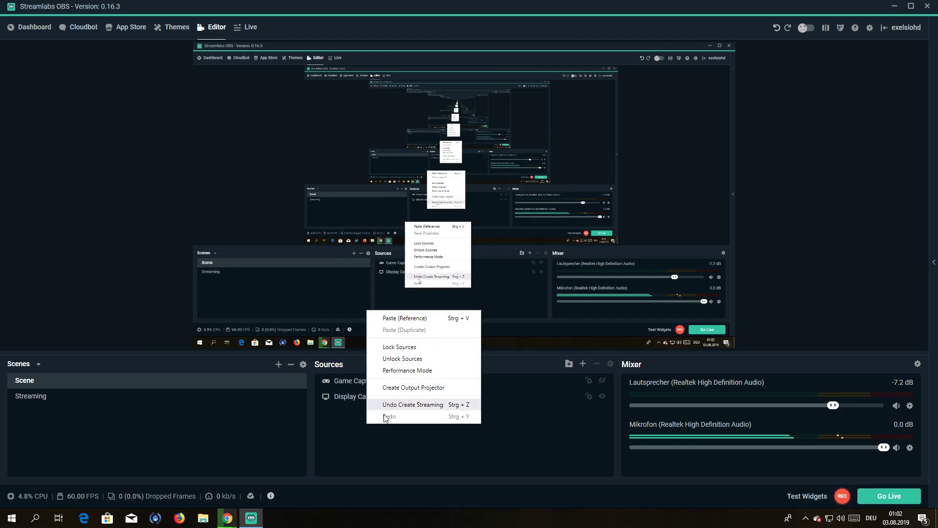
left_click(585, 376)
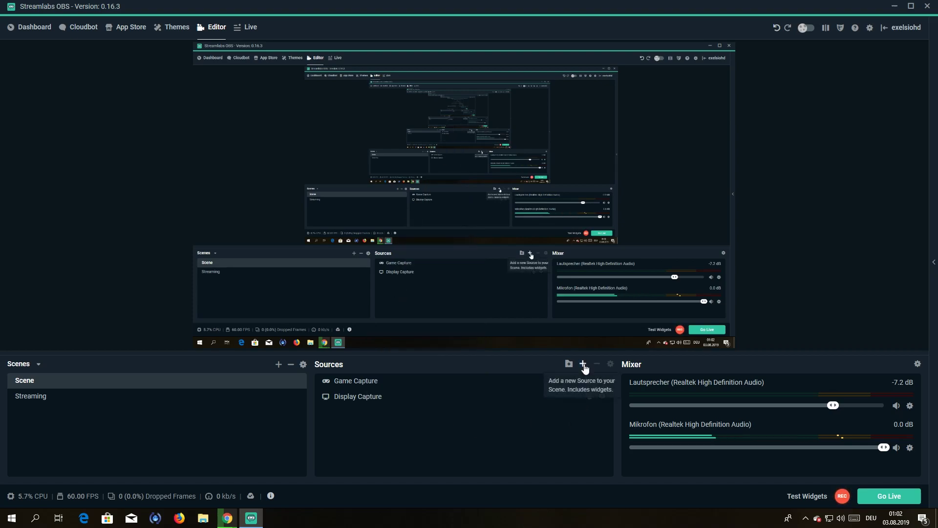
Add a second Game Capture source to the Scene, giving three sources.
left_click(583, 366)
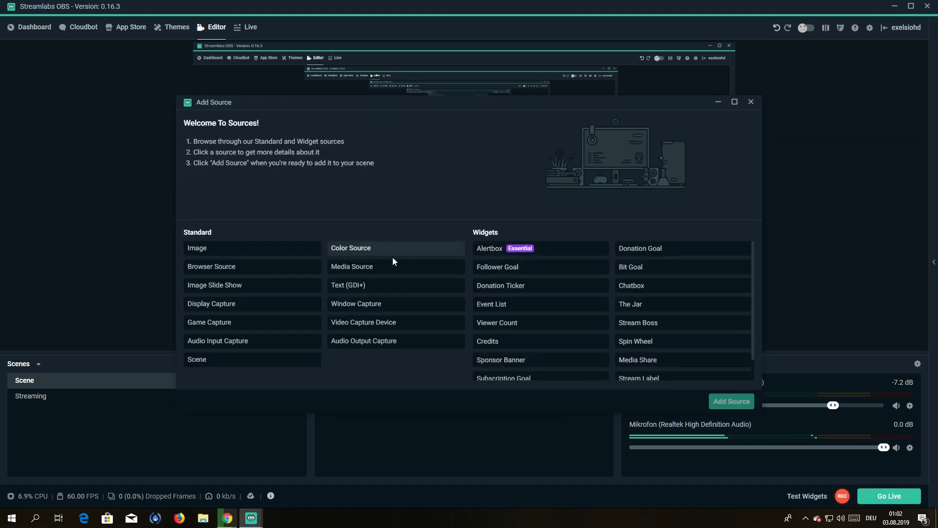
scroll(555, 289, "down", 1)
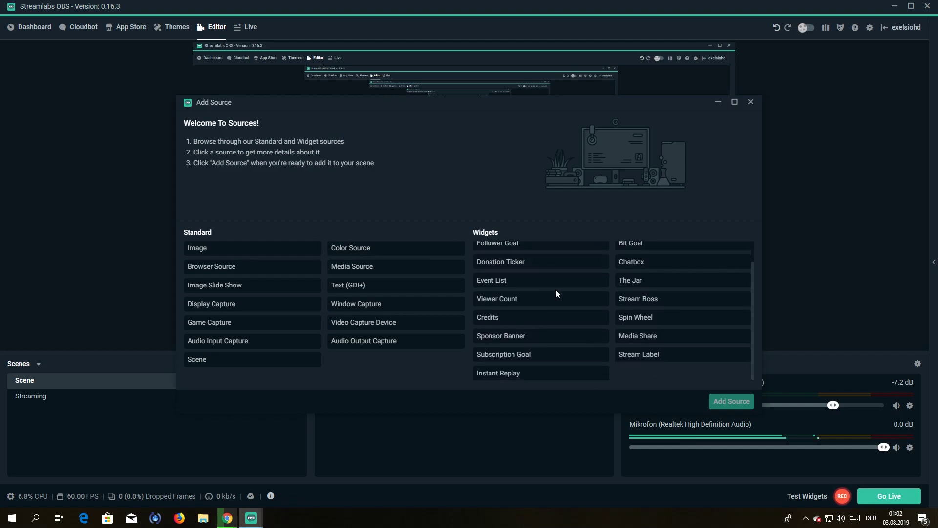
scroll(556, 284, "up", 1)
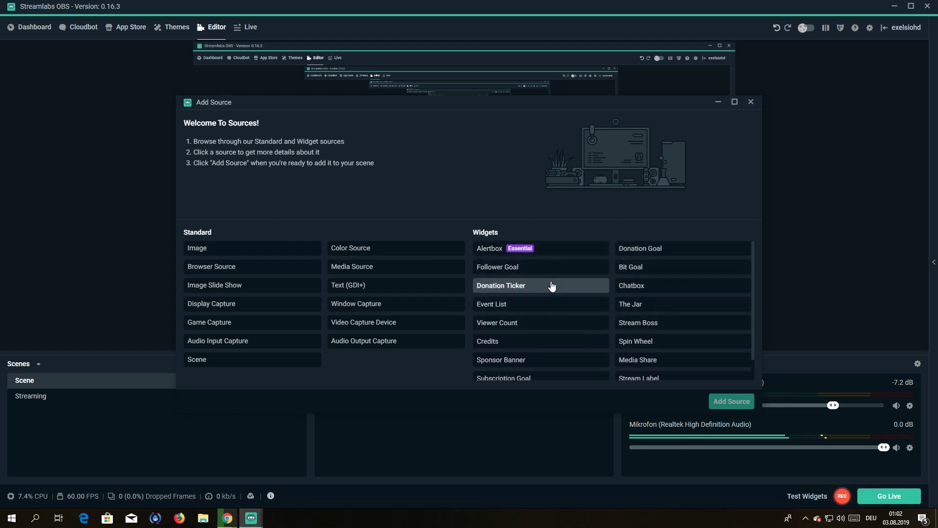
scroll(676, 312, "down", 1)
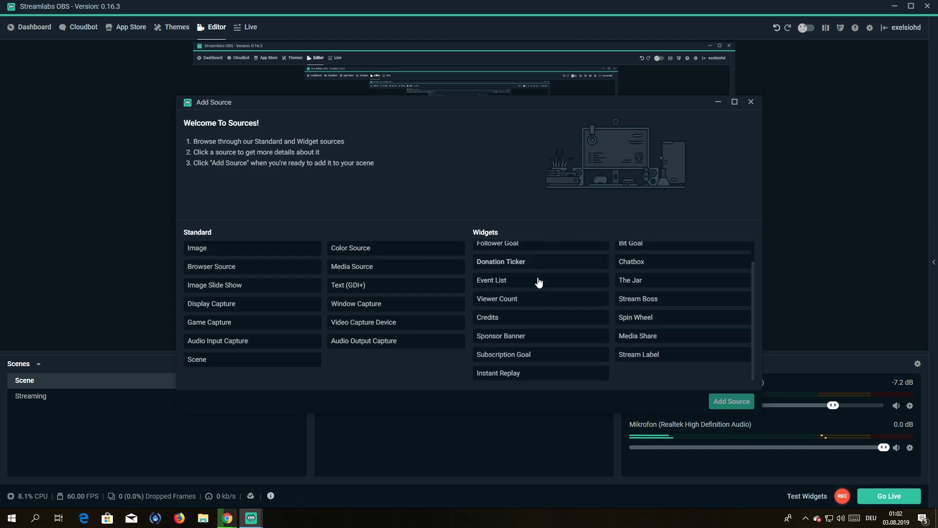
scroll(635, 288, "up", 1)
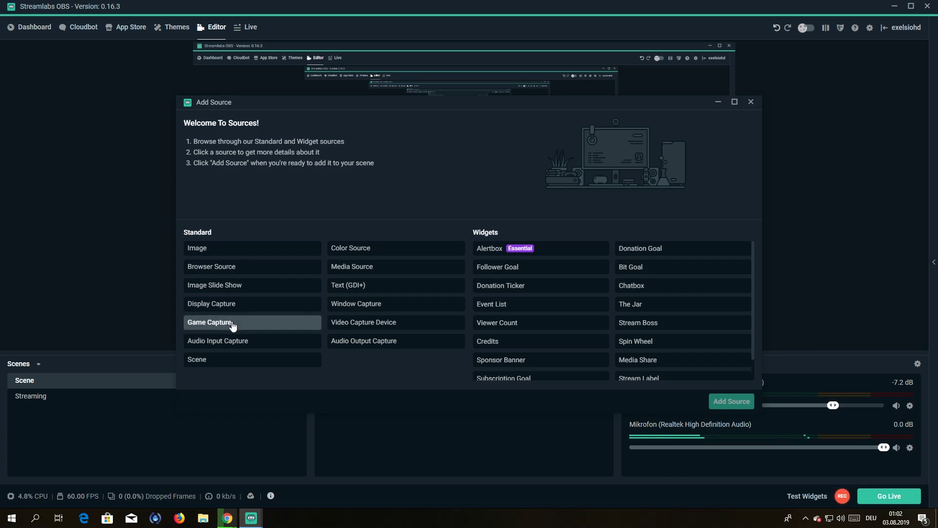
left_click(272, 322)
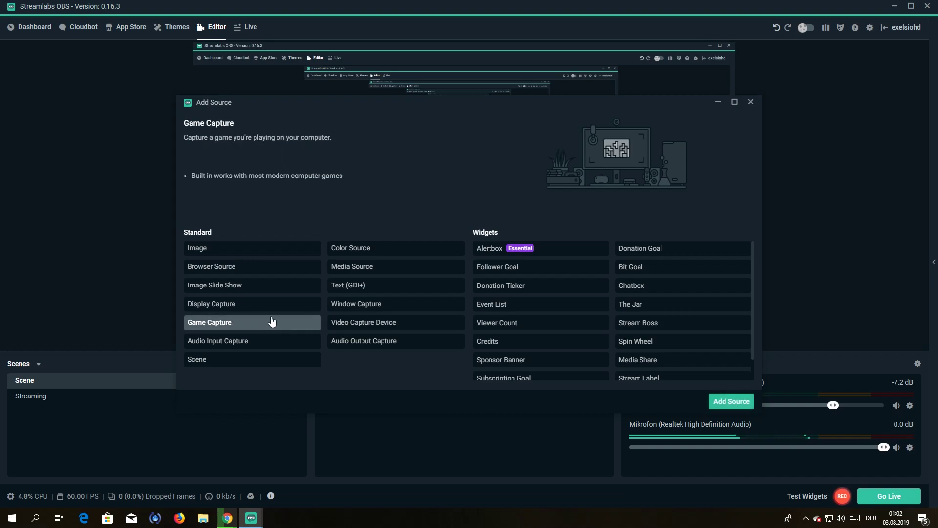
left_click(731, 402)
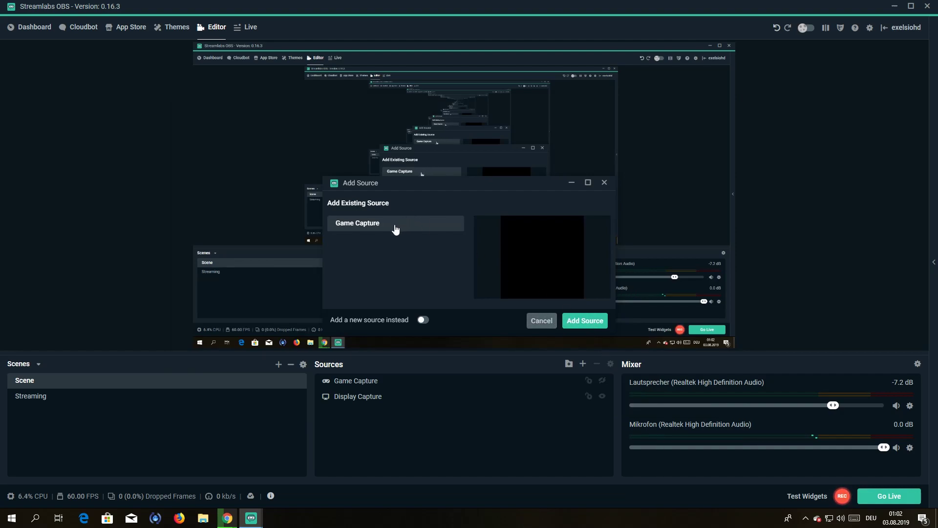
left_click(593, 323)
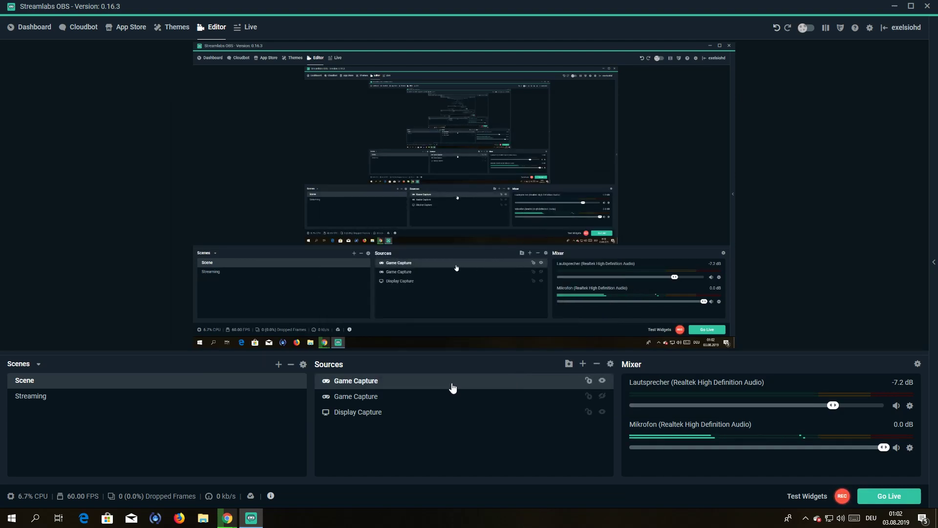
Set the new Game Capture source's Mode to 'Capture any fullscreen application' and confirm.
right_click(355, 383)
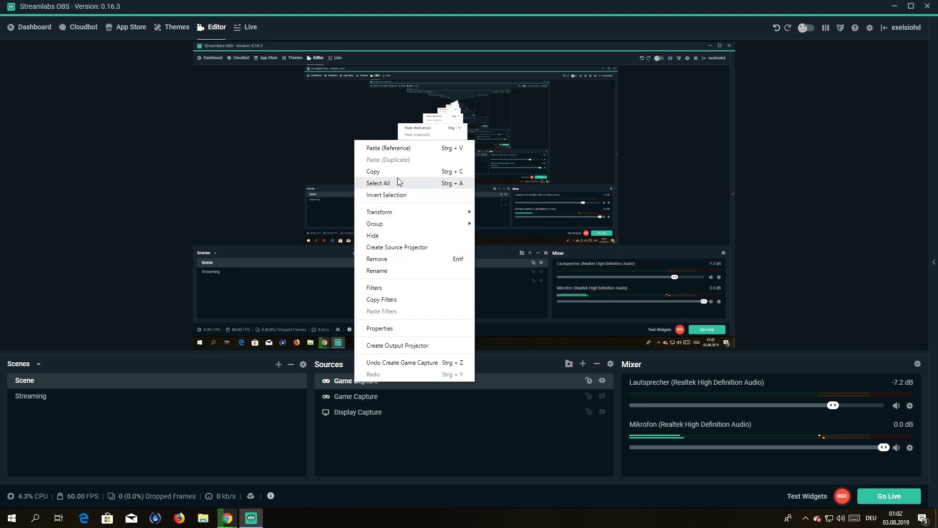
left_click(406, 328)
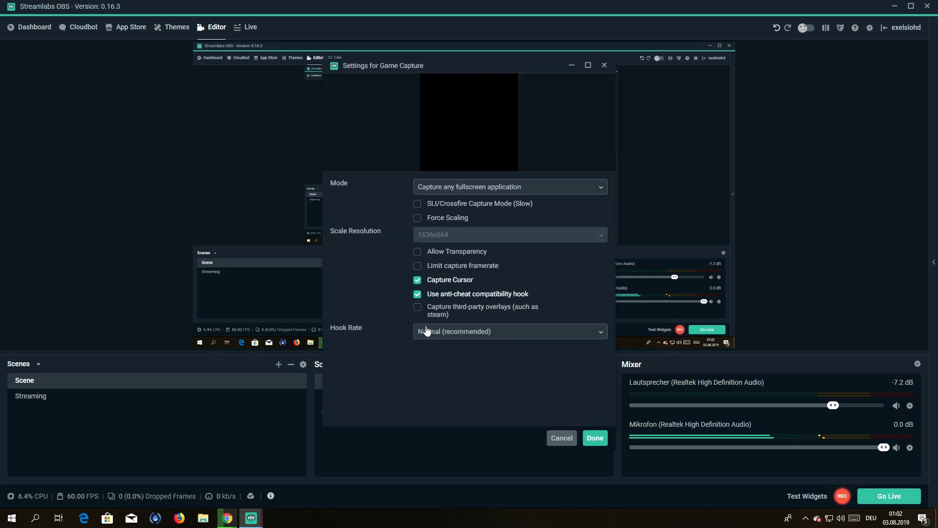
left_click(552, 189)
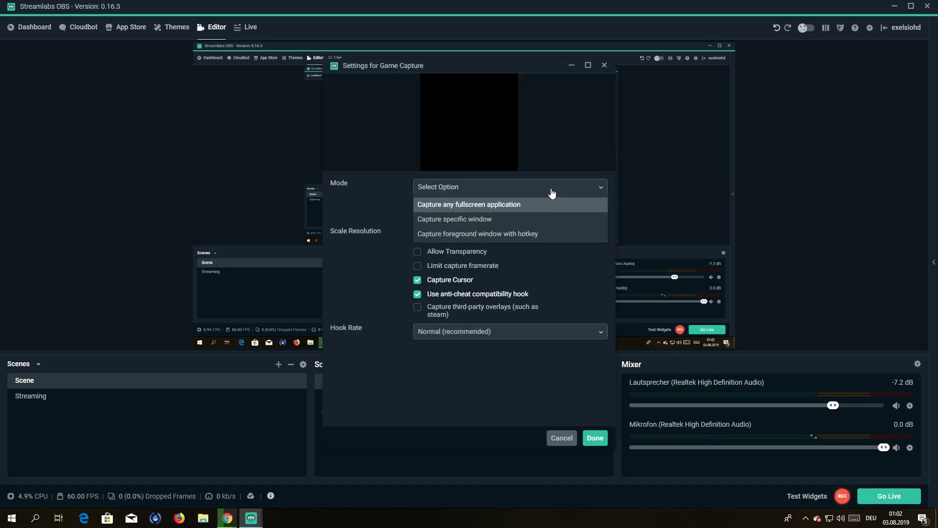
left_click(552, 288)
left_click(527, 191)
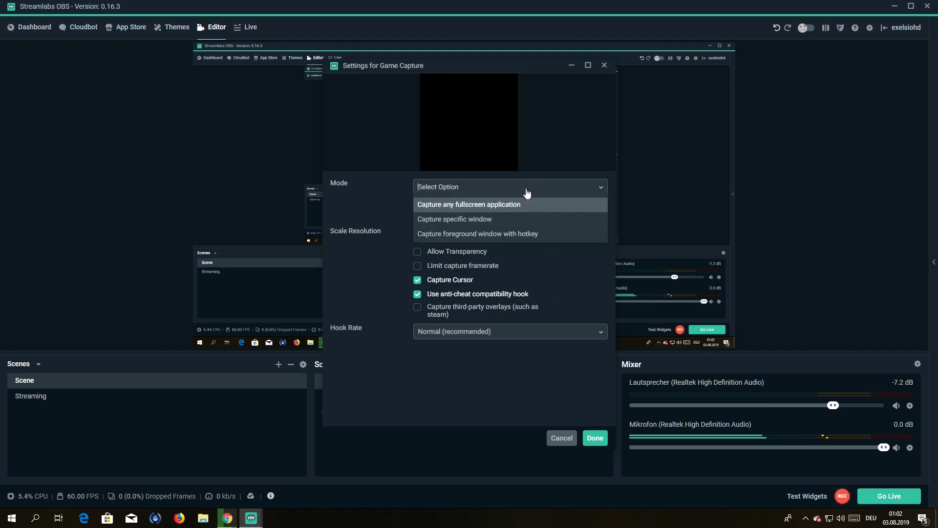
left_click(392, 205)
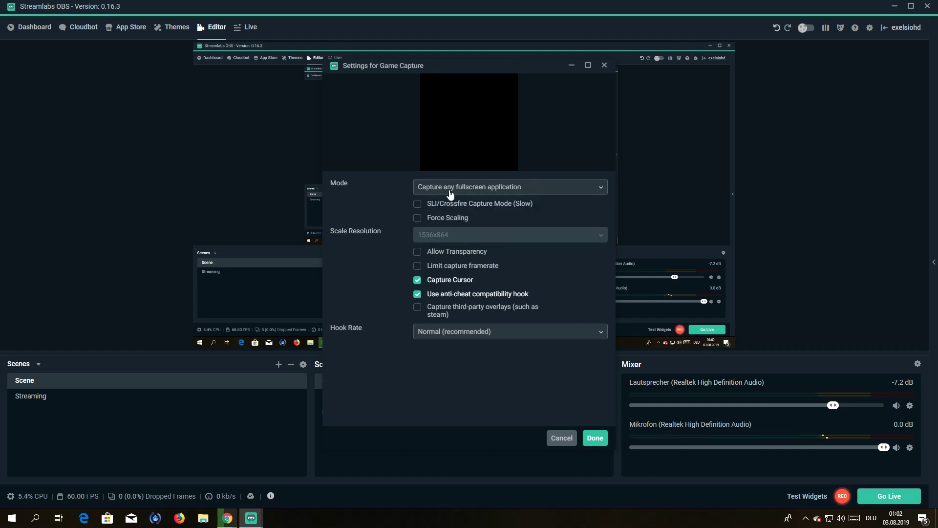
left_click(506, 189)
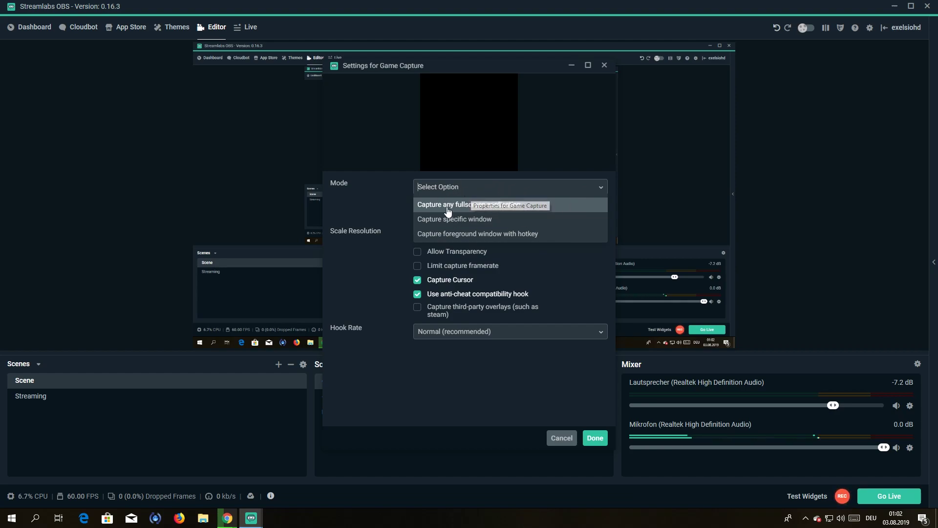
left_click(513, 204)
left_click(593, 439)
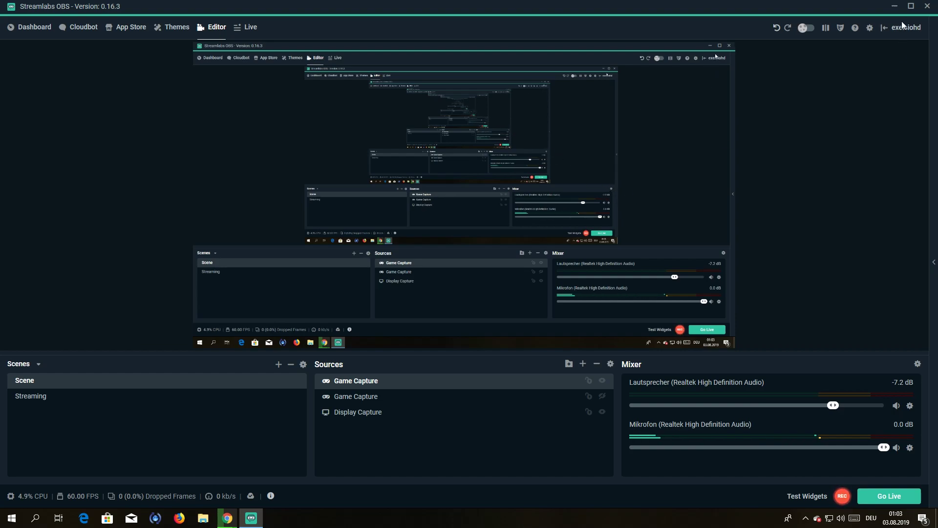
left_click(869, 28)
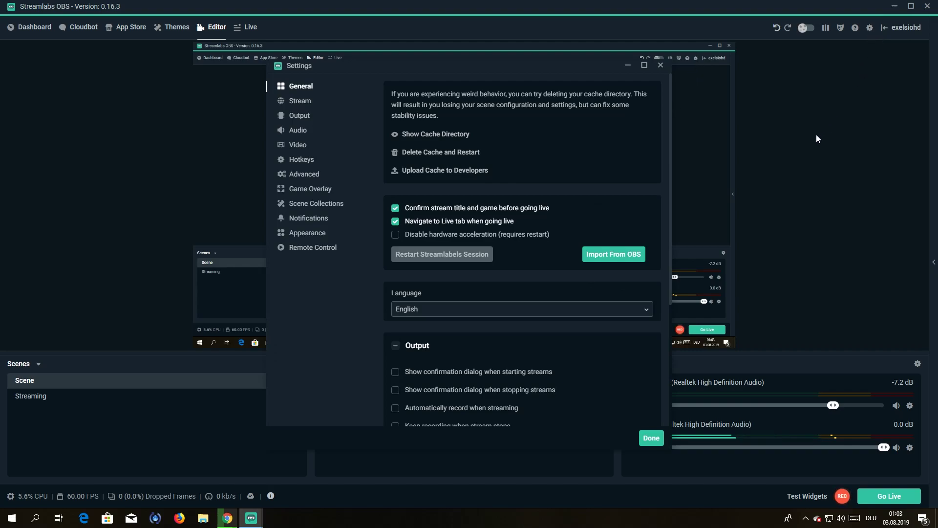
left_click(294, 101)
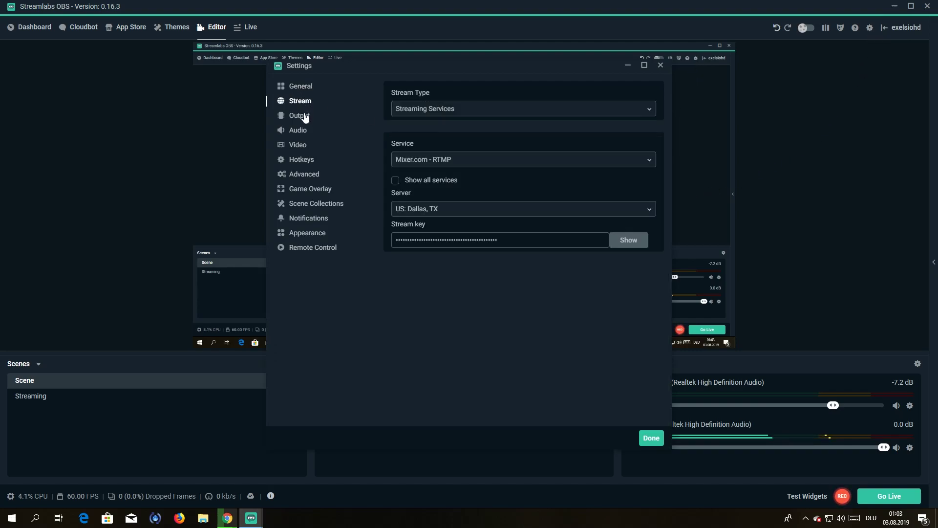
left_click(305, 117)
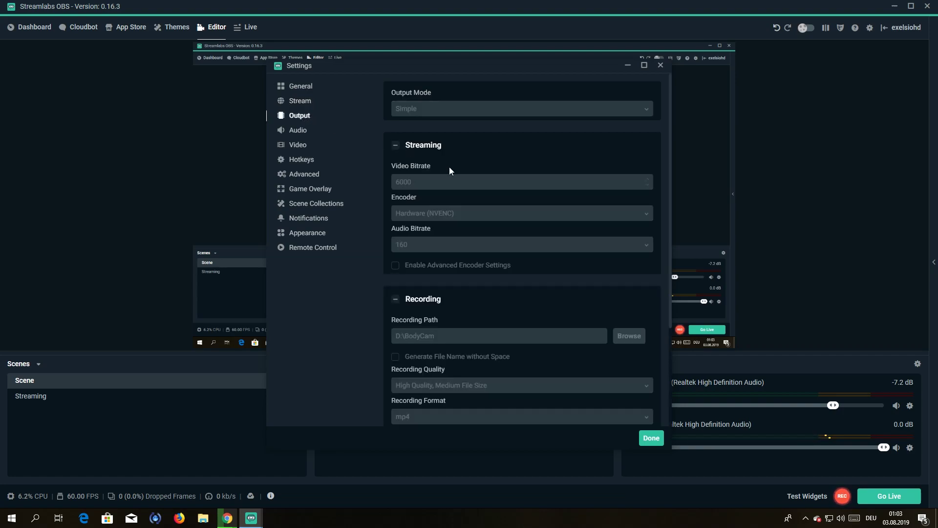
scroll(454, 242, "down", 1)
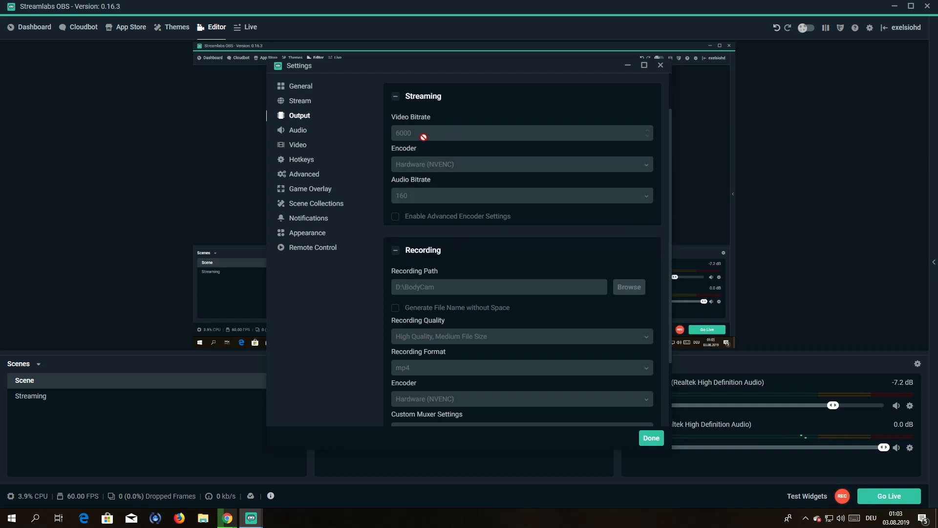
scroll(418, 146, "up", 1)
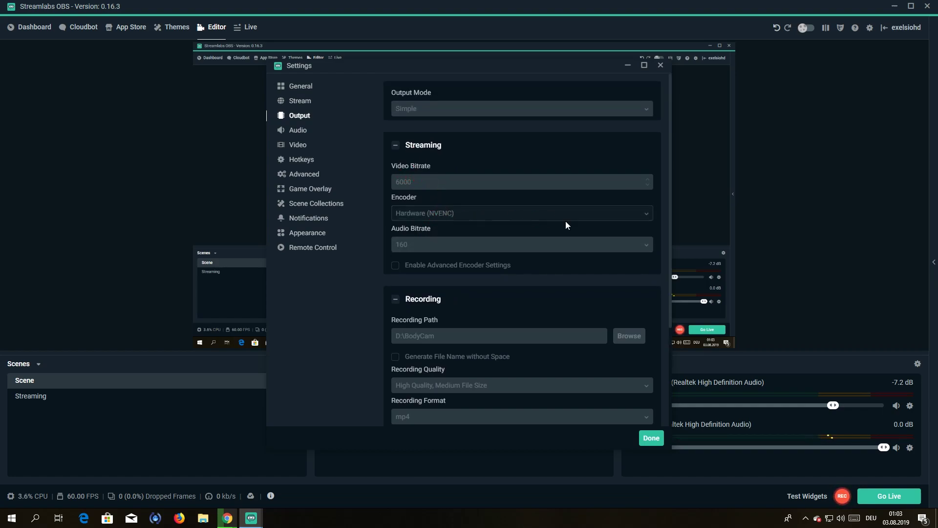
key("Escape")
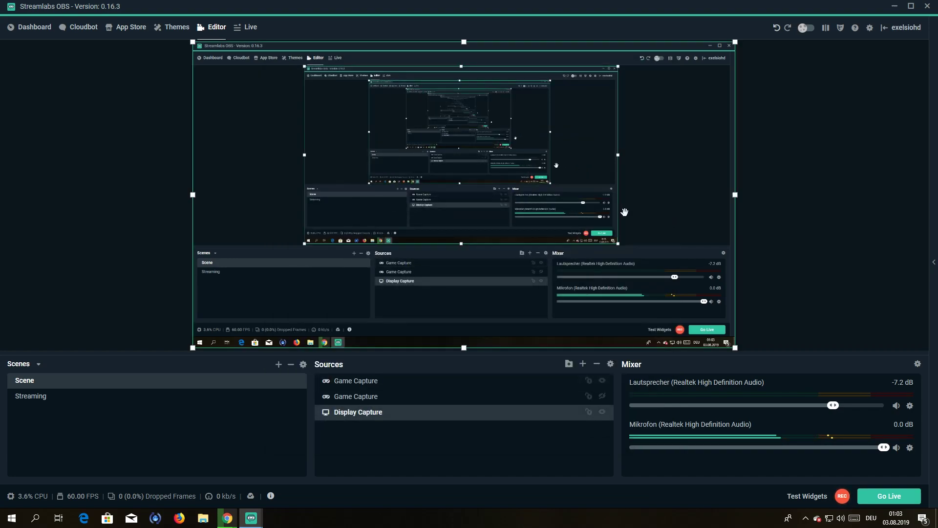
left_click(871, 28)
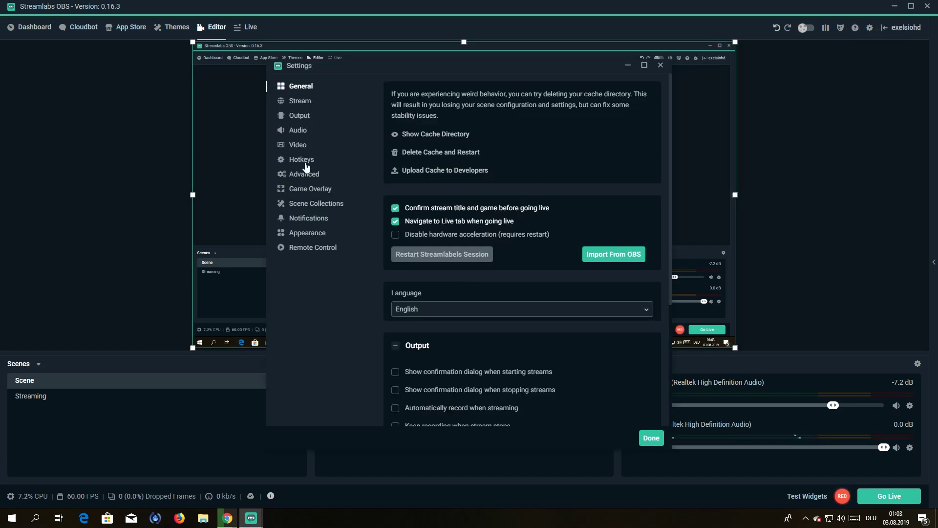
left_click(296, 118)
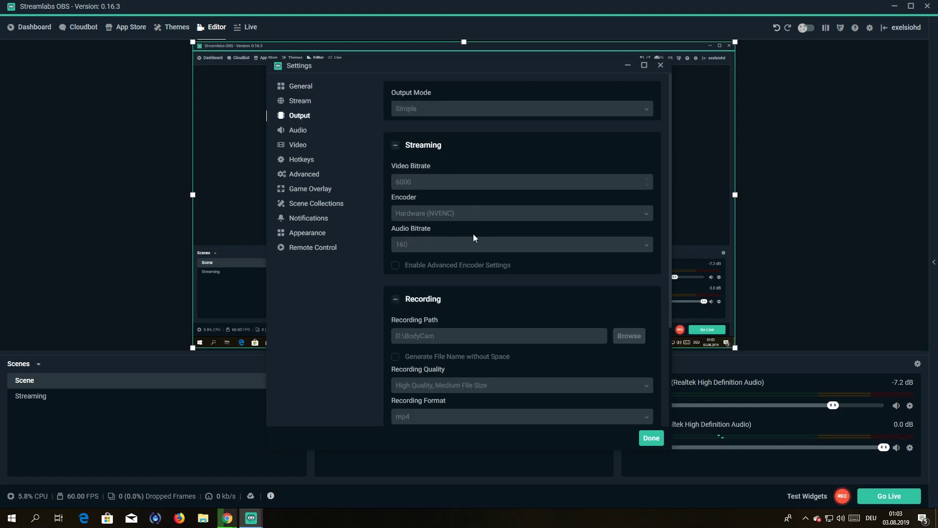
scroll(458, 243, "down", 2)
scroll(483, 220, "up", 2)
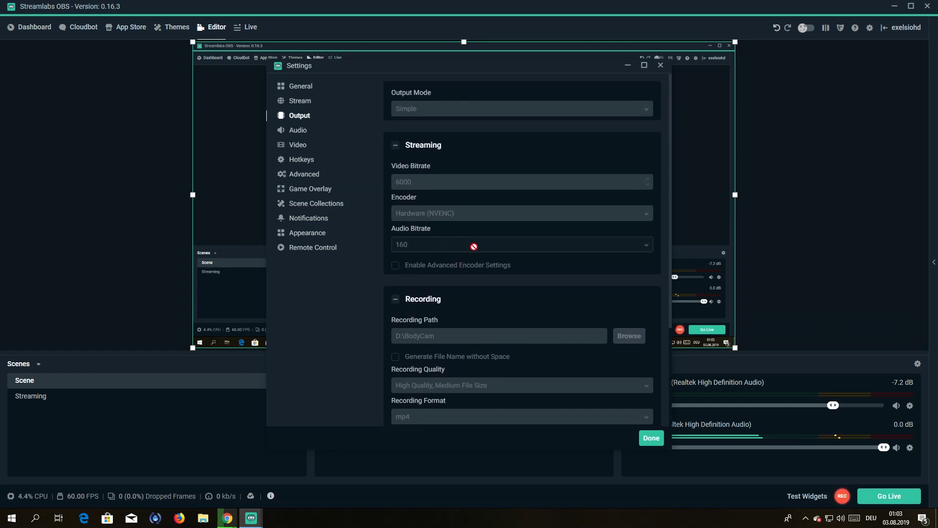
Review the Audio, Game Overlay, Hotkeys and Stream pages in Settings.
left_click(316, 132)
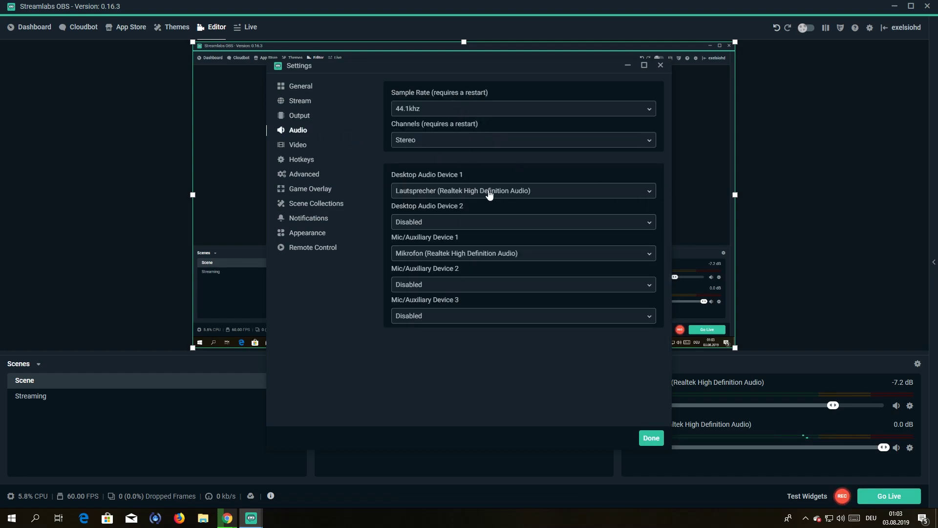
left_click(311, 195)
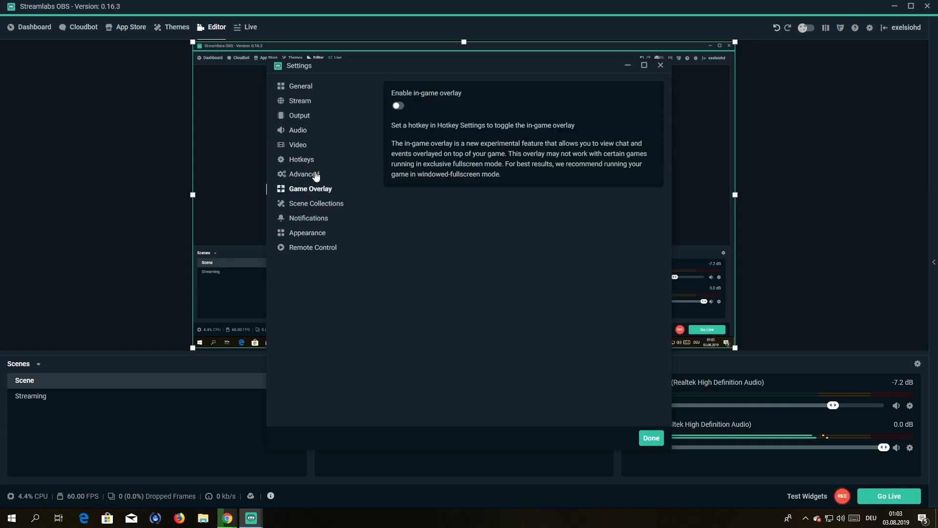
left_click(301, 162)
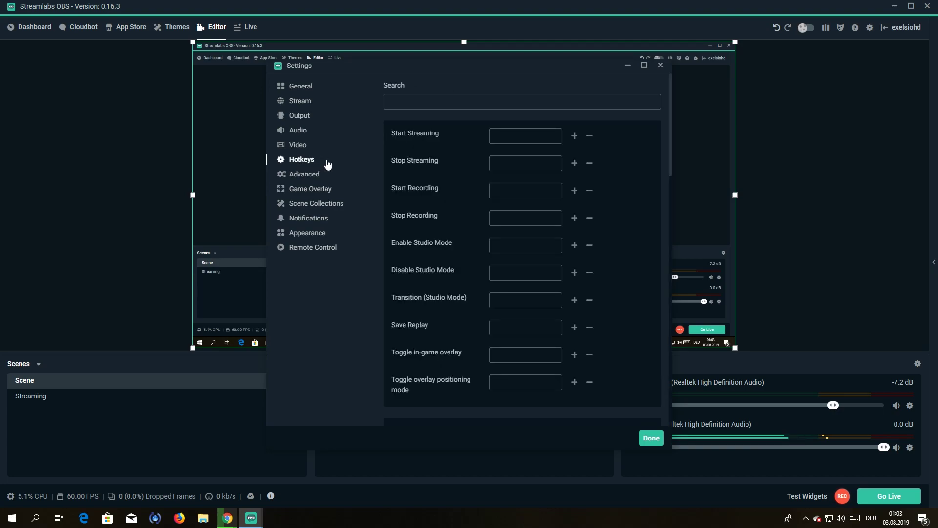
scroll(540, 257, "down", 15)
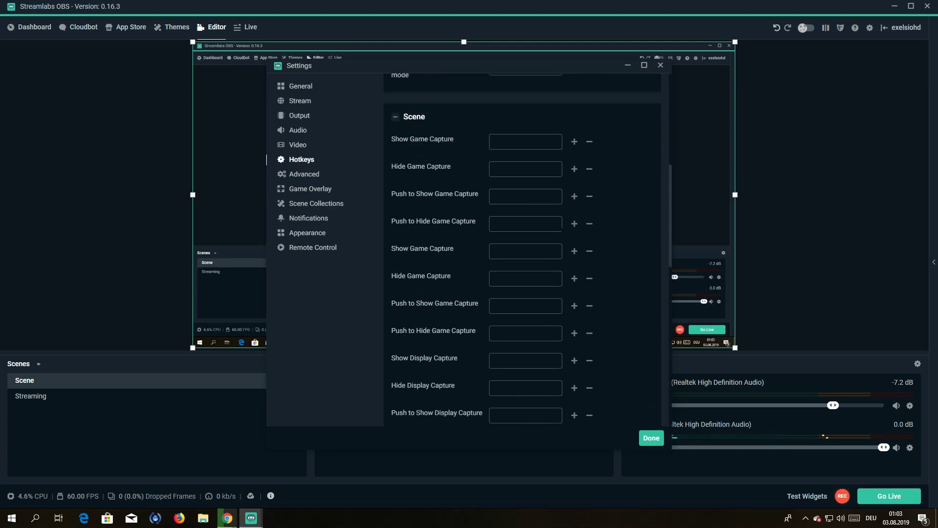
scroll(538, 263, "up", 4)
scroll(527, 249, "up", 15)
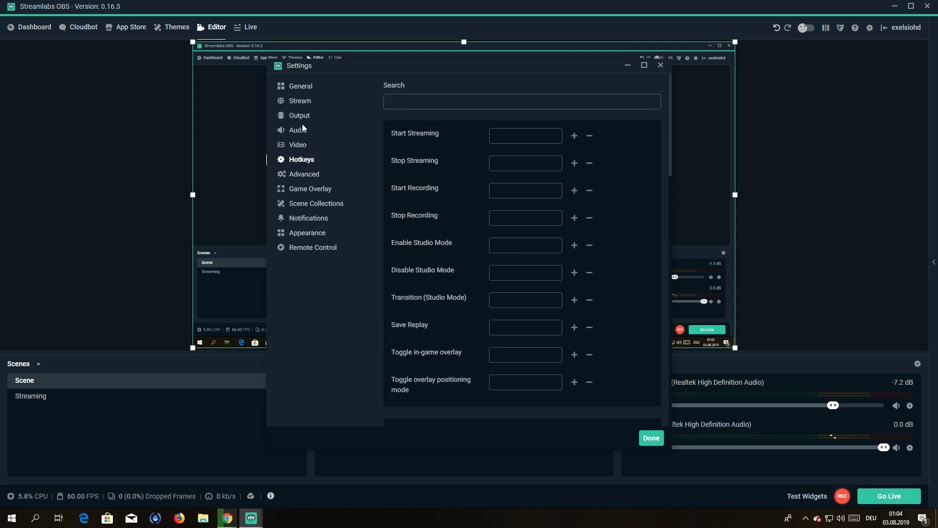
left_click(299, 101)
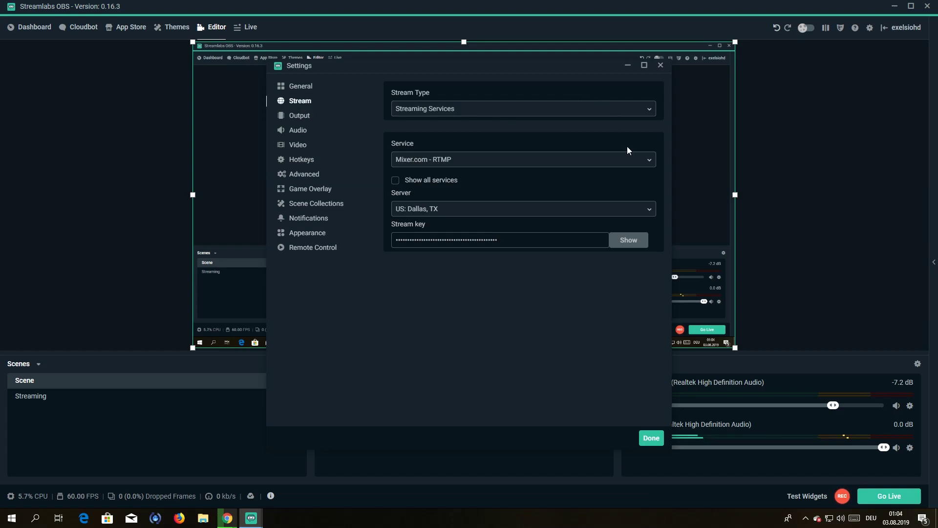
Close Settings and bring the Mixer channel page up in Chrome.
left_click(651, 438)
mouse_move(227, 518)
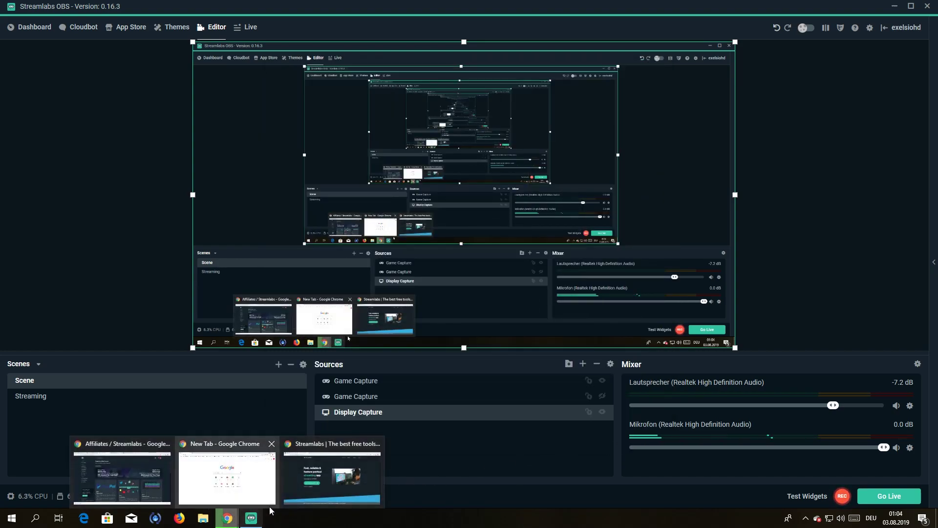
left_click(323, 476)
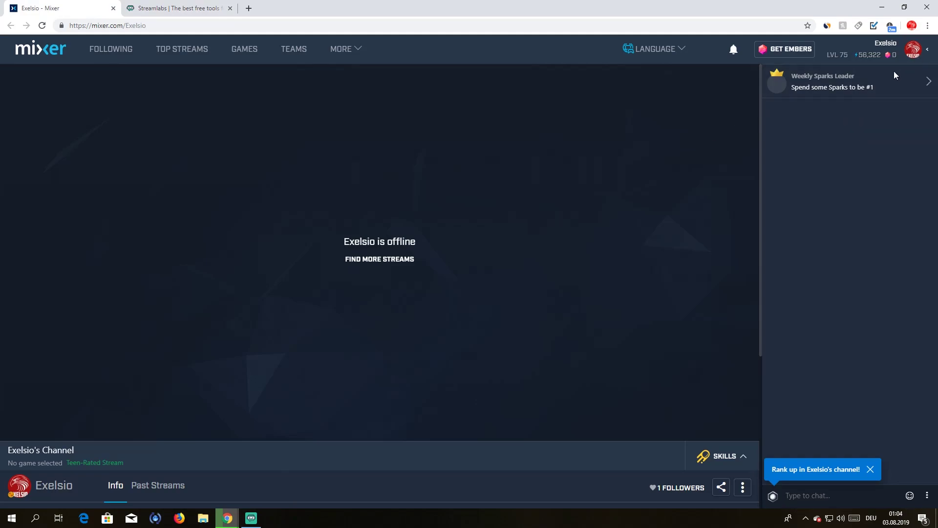
Go from the Mixer account menu to the Broadcast Dashboard and scroll through its details.
left_click(924, 52)
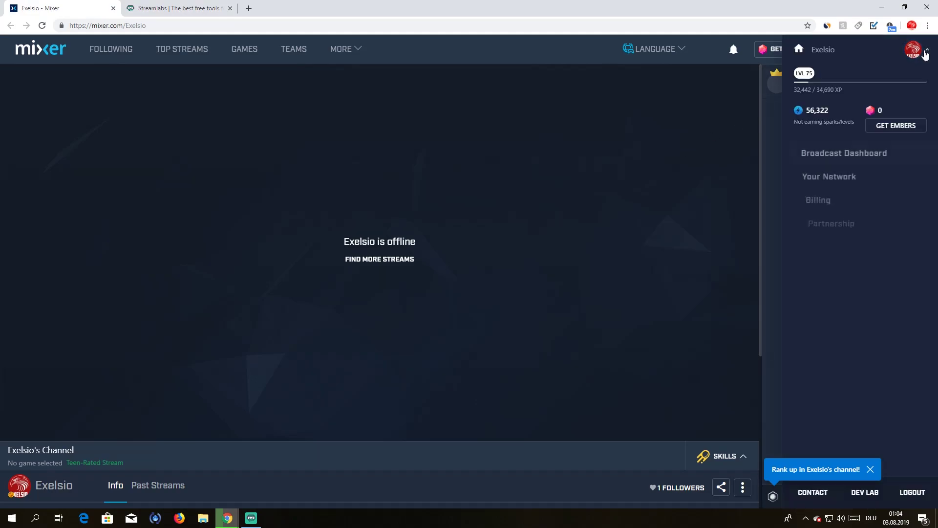
left_click(923, 52)
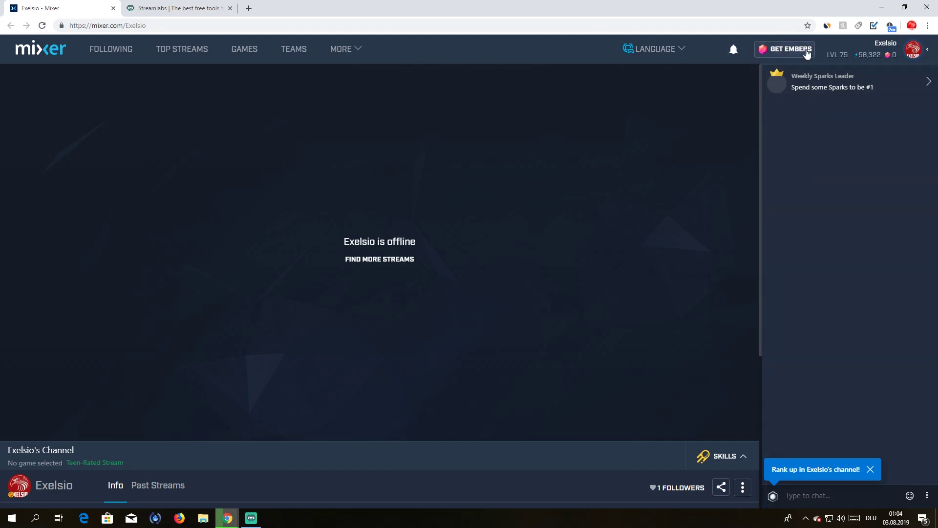
left_click(925, 52)
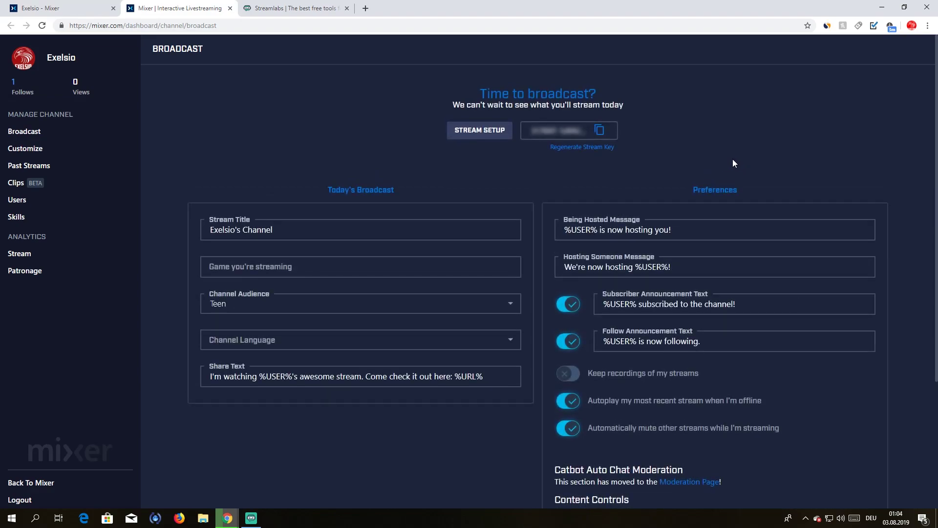
scroll(753, 152, "down", 3)
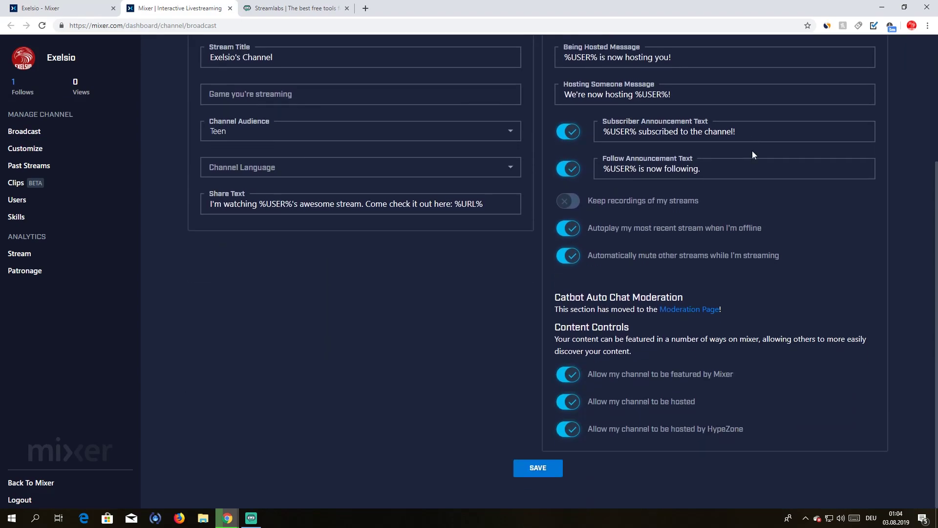
scroll(726, 180, "up", 1)
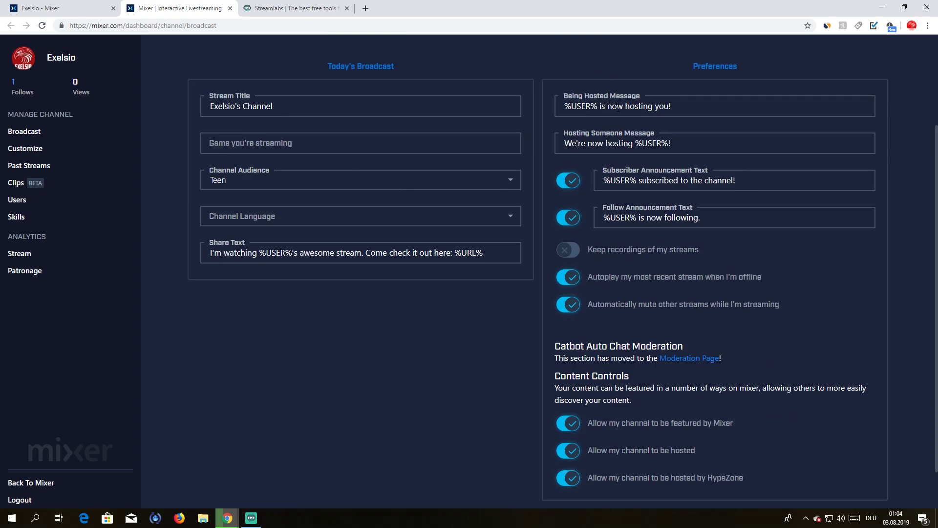
scroll(632, 134, "down", 1)
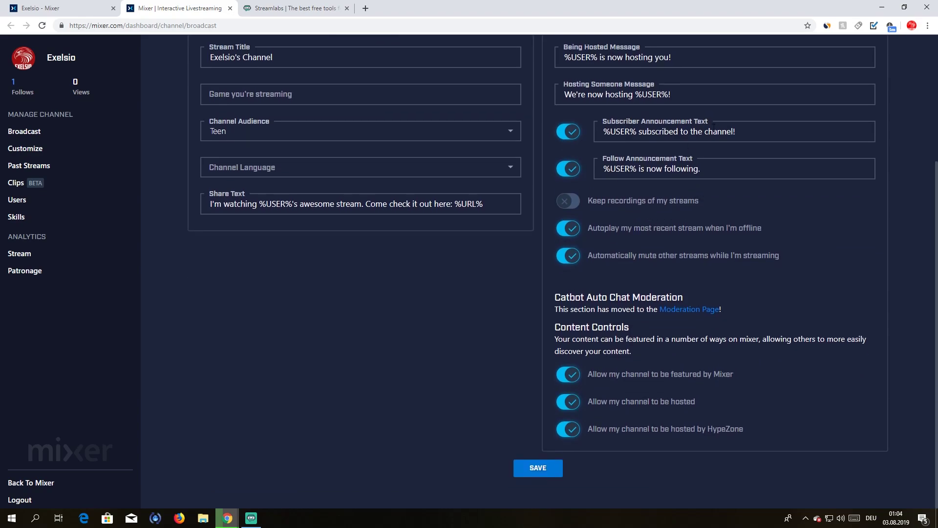
scroll(698, 161, "up", 3)
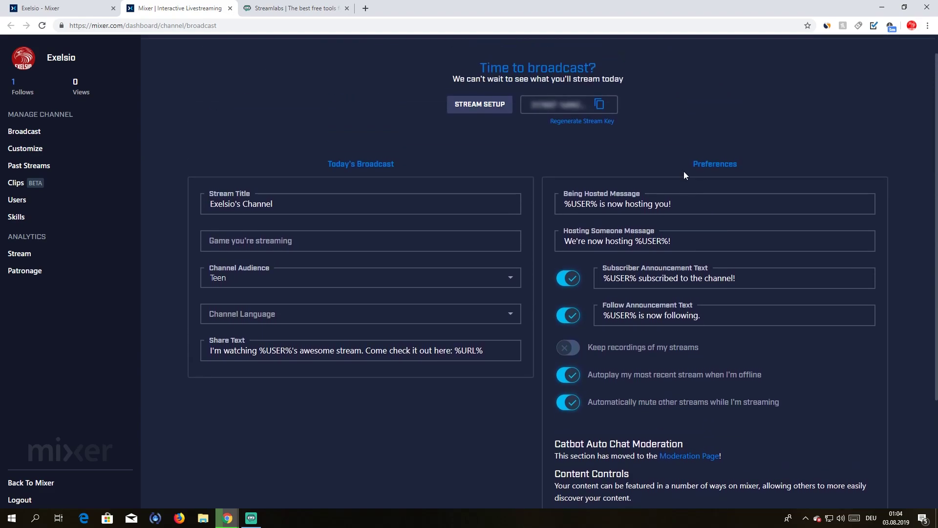
scroll(684, 174, "up", 1)
Open Mixer's stream setup for Streamlabs OBS and find the EU: Frankfurt ingest server.
left_click(475, 132)
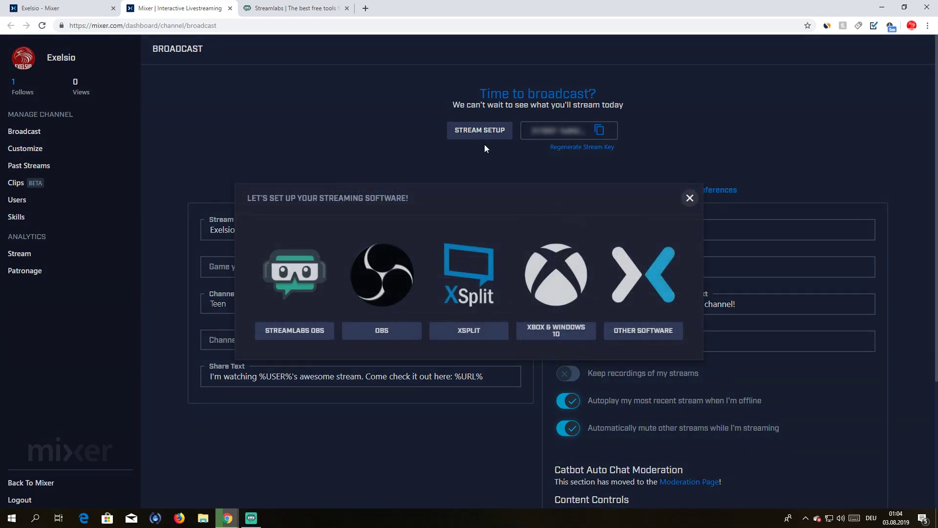
left_click(304, 336)
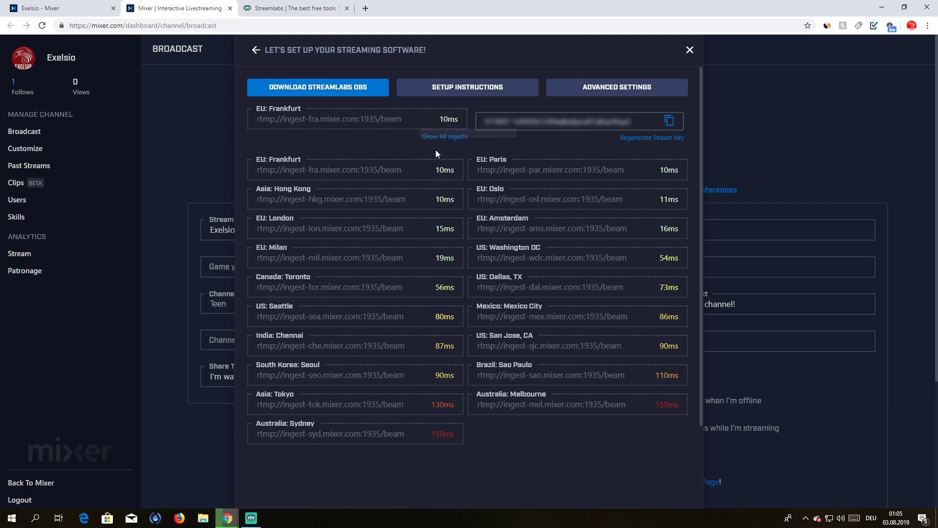
left_click_drag(409, 122, 260, 118)
left_click(295, 143)
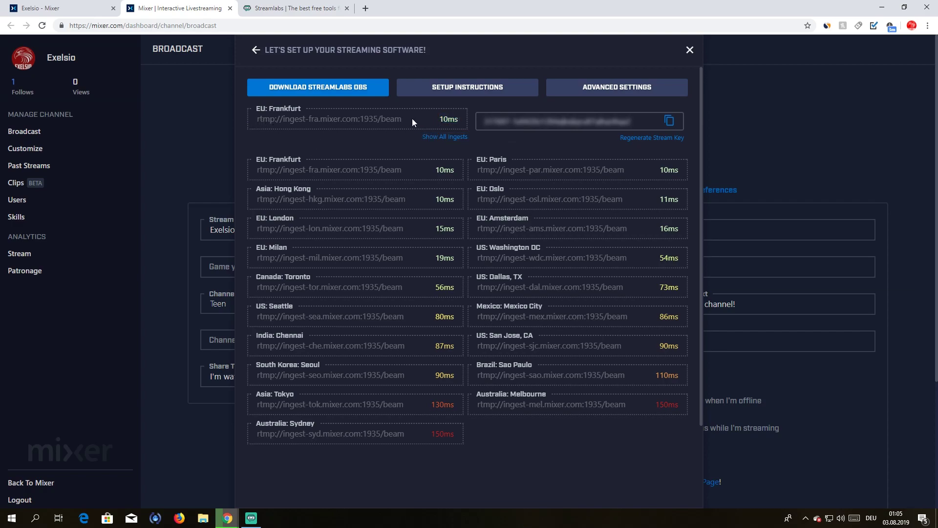
Copy the Frankfurt address rtmp://ingest-fra.mixer.com:1935/beam and return to Streamlabs OBS.
left_click_drag(412, 119, 299, 125)
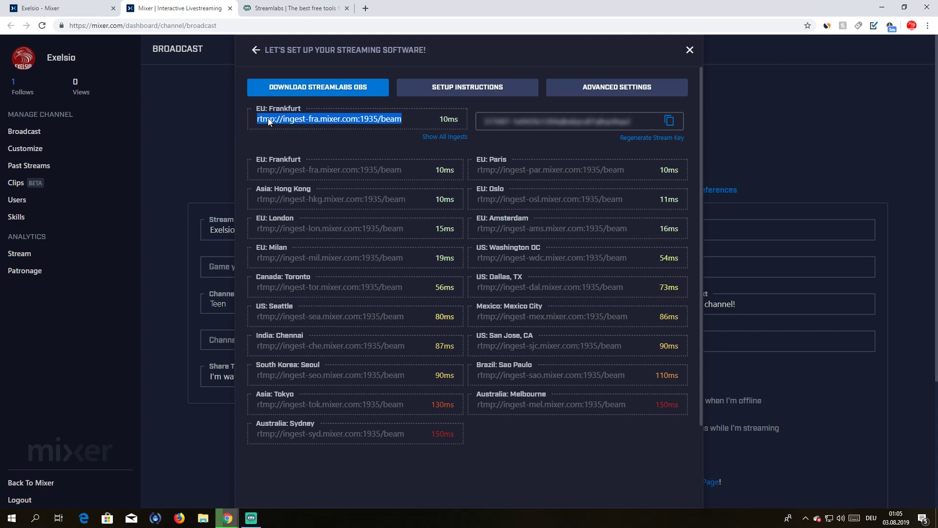
right_click(268, 118)
left_click(295, 123)
left_click(252, 517)
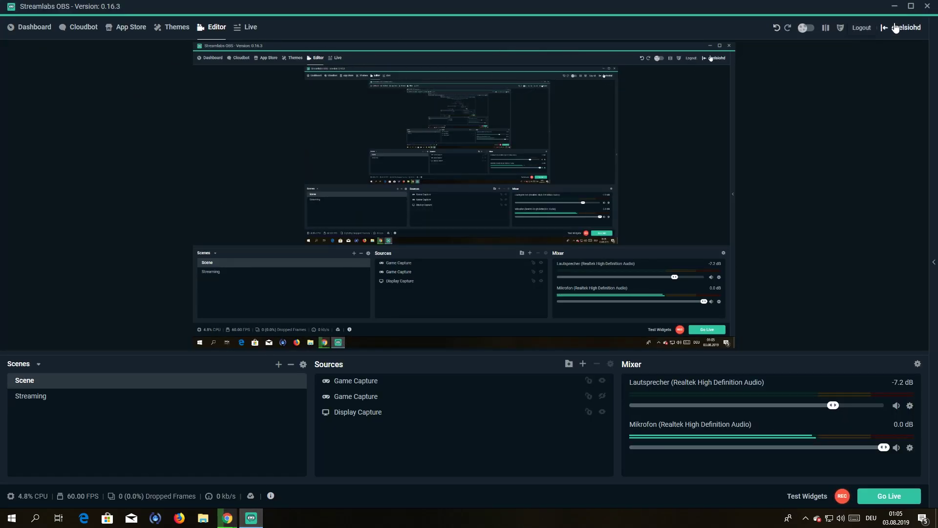
Choose EU: Frankfurt as the server in Stream settings, then return to the Mixer window.
left_click(868, 28)
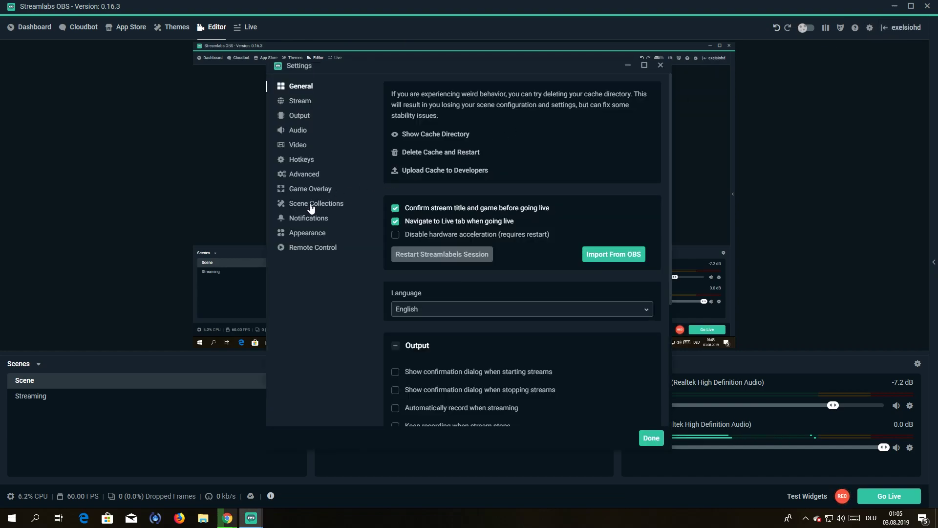
left_click(296, 103)
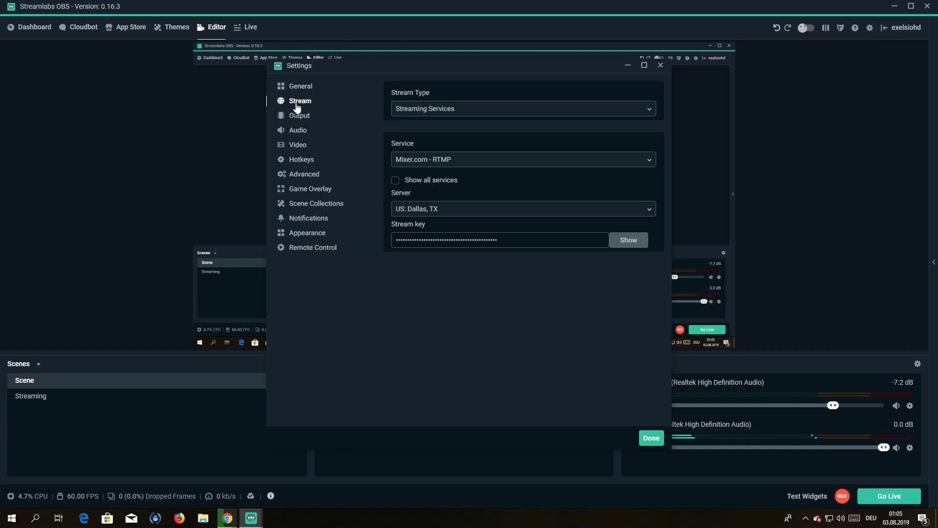
left_click(491, 214)
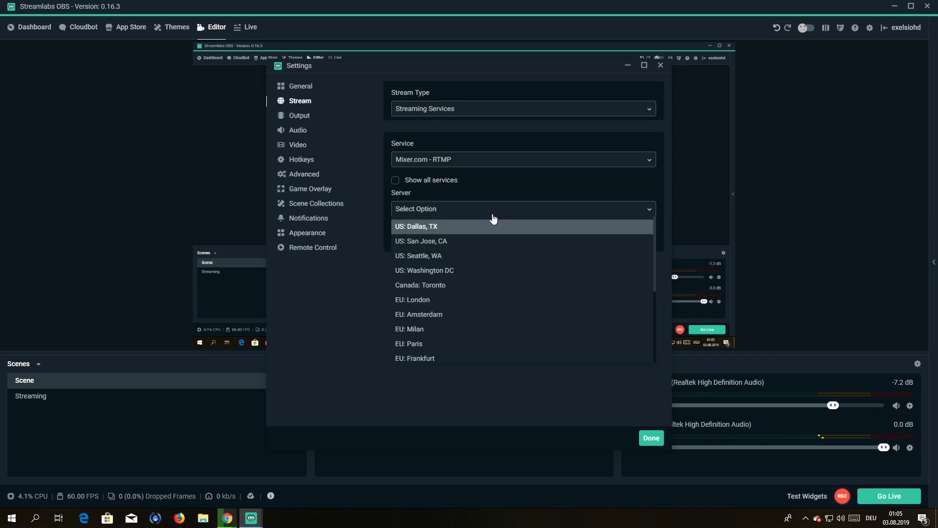
scroll(488, 243, "down", 2)
left_click(451, 263)
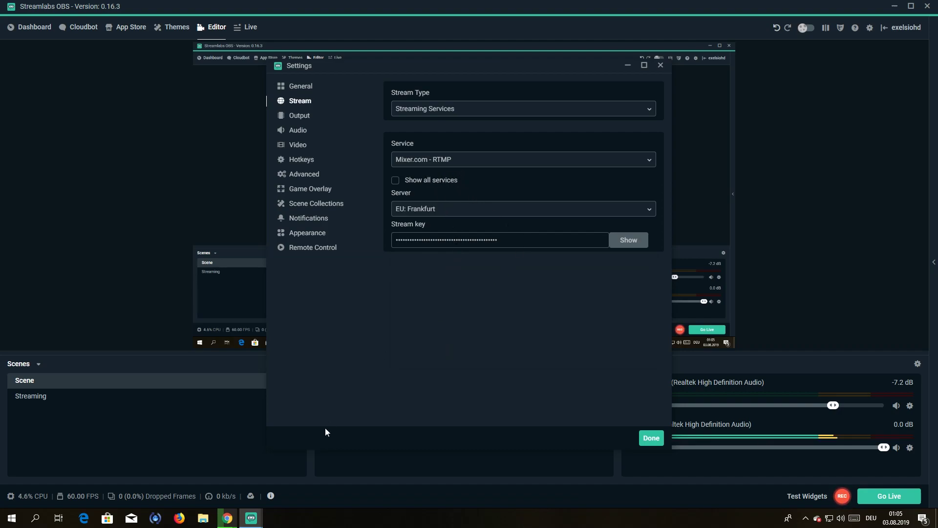
mouse_move(228, 518)
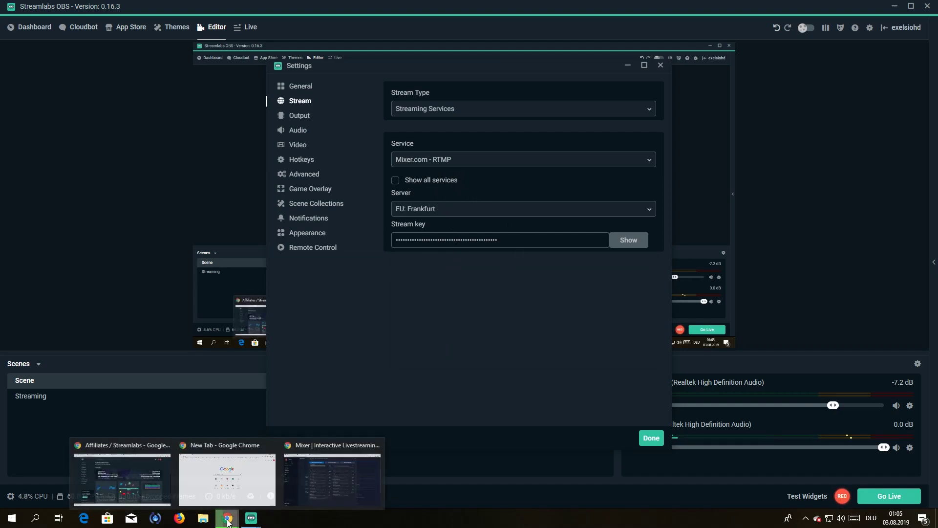
left_click(345, 492)
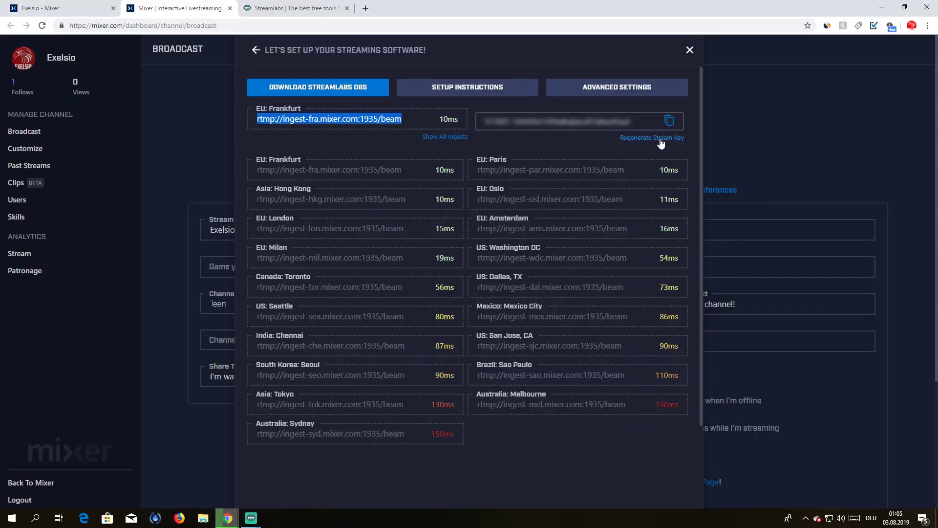
Reveal and select the full Mixer stream key, then go back to Streamlabs OBS.
left_click(634, 122)
key("ctrl+a")
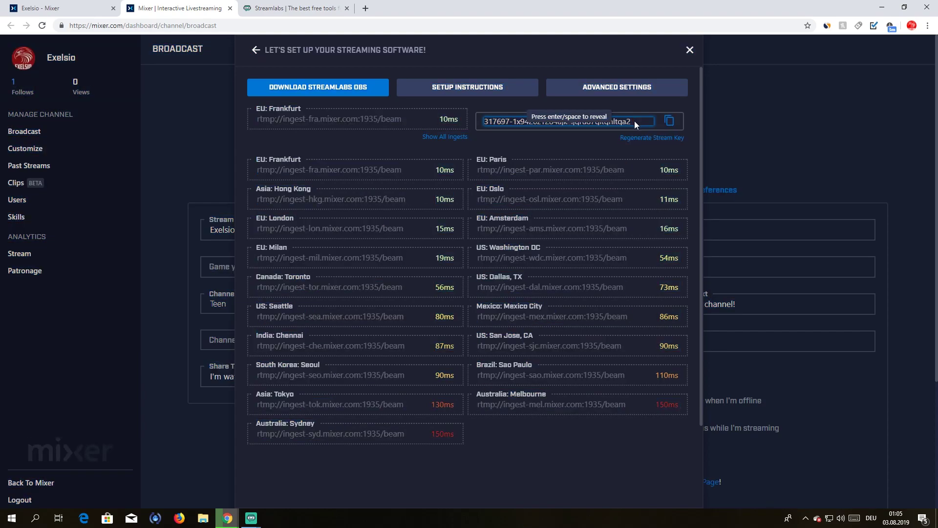
left_click(599, 124)
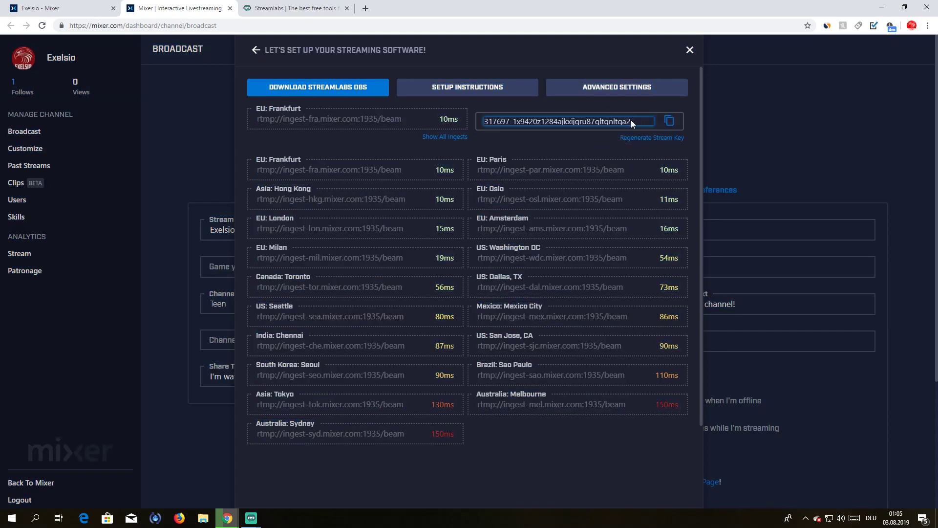
left_click_drag(631, 120, 493, 124)
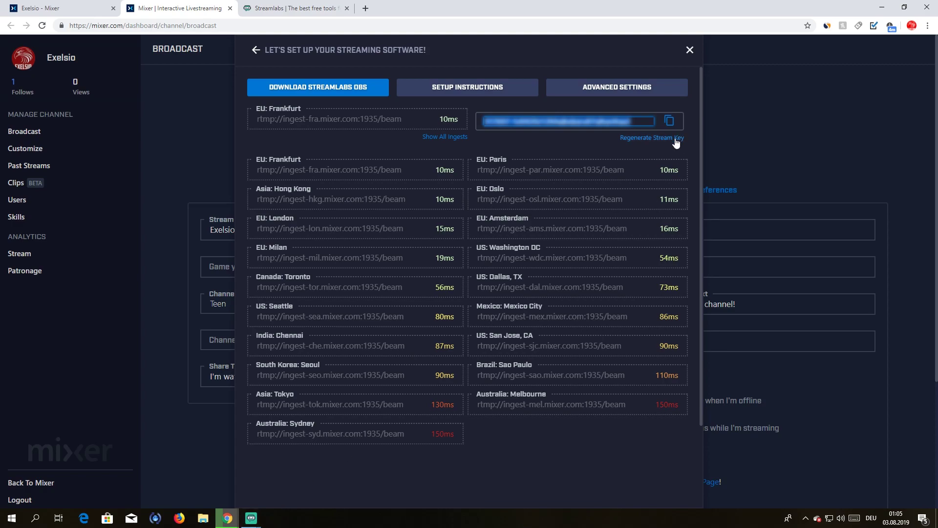
left_click(250, 518)
Replace the old Stream key with the pasted Mixer key and save the stream settings.
left_click(212, 476)
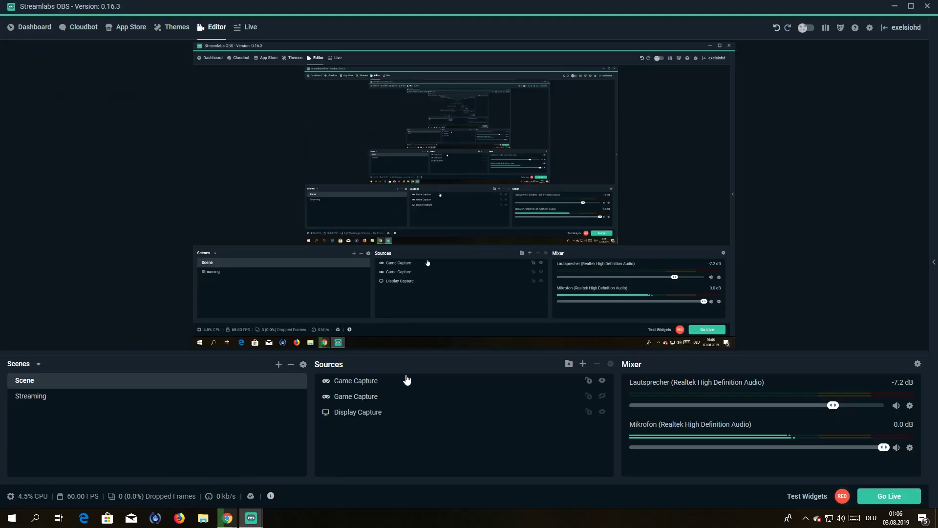
mouse_move(250, 518)
left_click(293, 479)
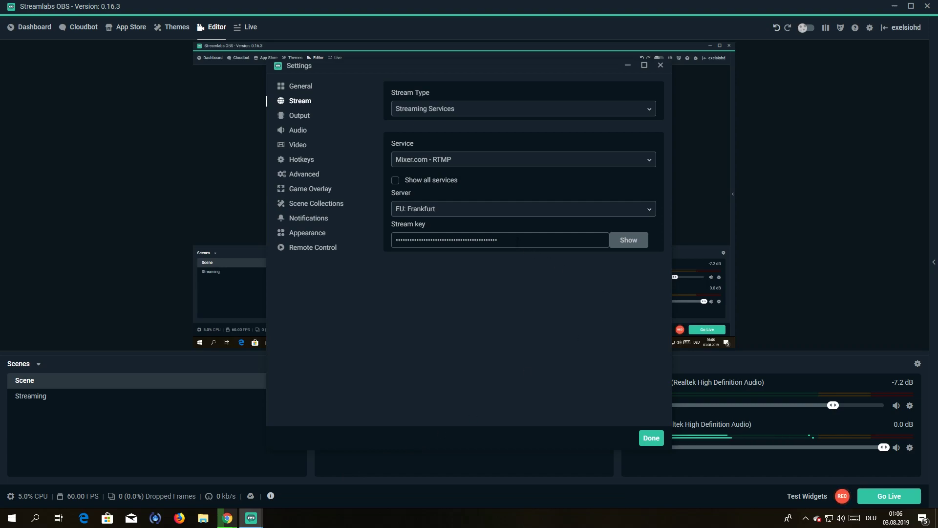
key("ctrl+a")
key("BackSpace")
key("ctrl+v")
left_click(650, 438)
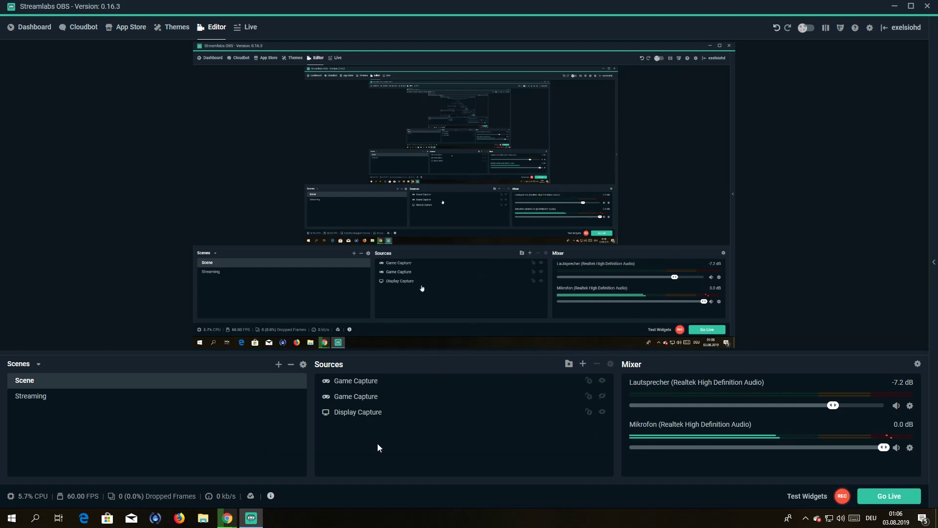
Back in Mixer, copy the stream key to the clipboard.
mouse_move(227, 518)
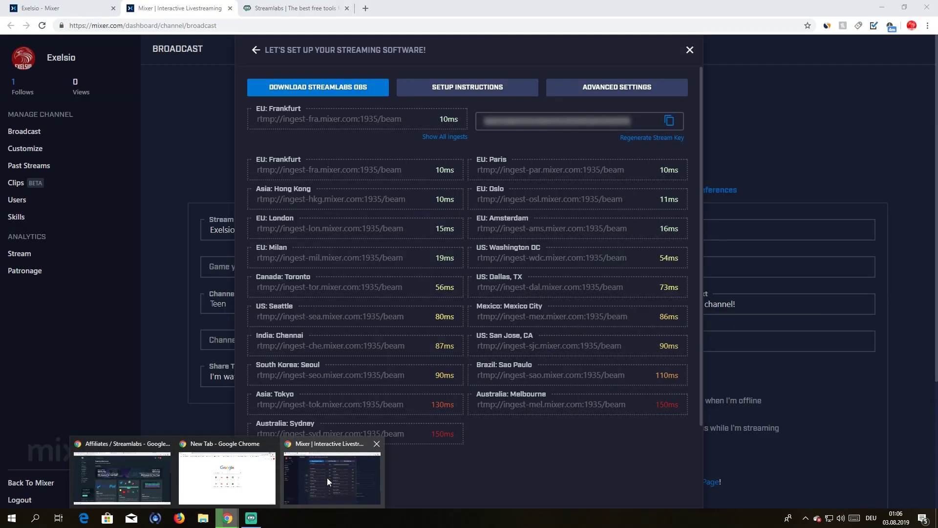
left_click(327, 477)
left_click(668, 121)
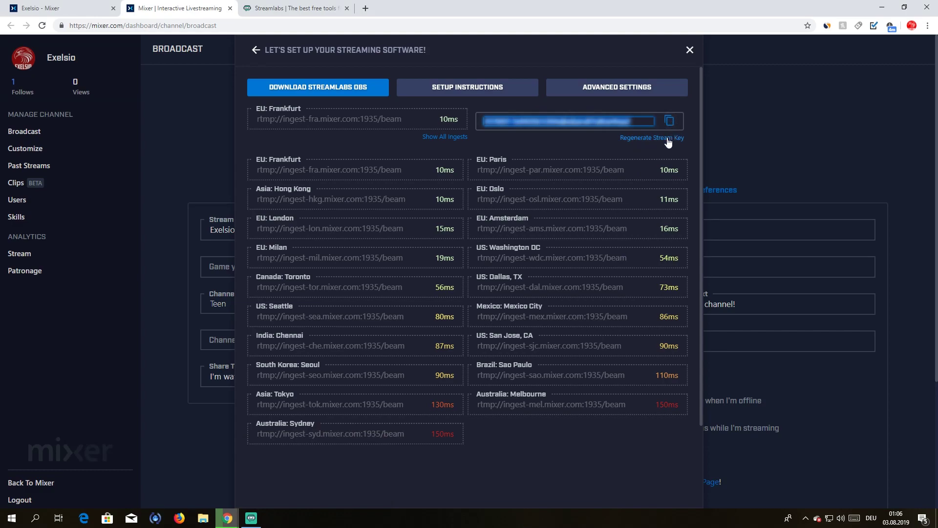
scroll(604, 190, "down", 2)
scroll(602, 194, "up", 2)
In Mixer's advanced settings, keep 720p resolution and set the frame rate to 60 FPS.
left_click(447, 176)
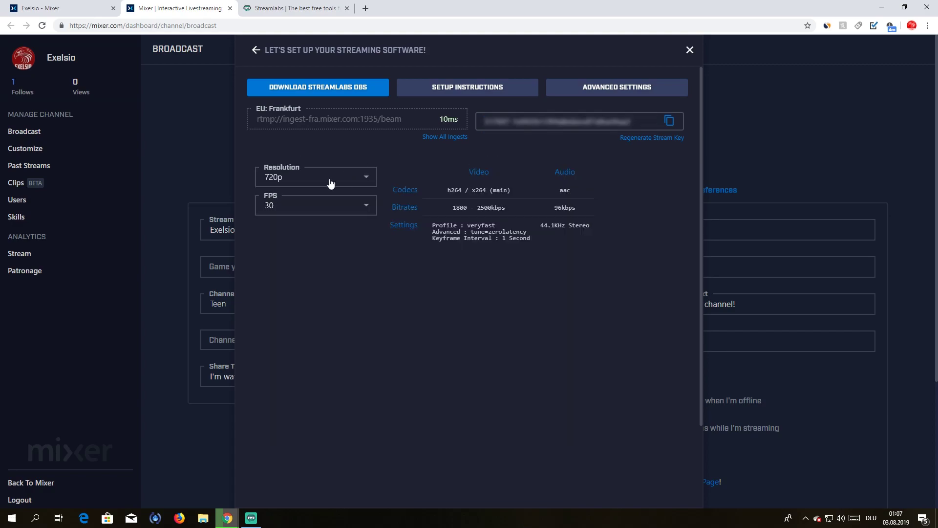
left_click(330, 183)
left_click(323, 197)
left_click(315, 210)
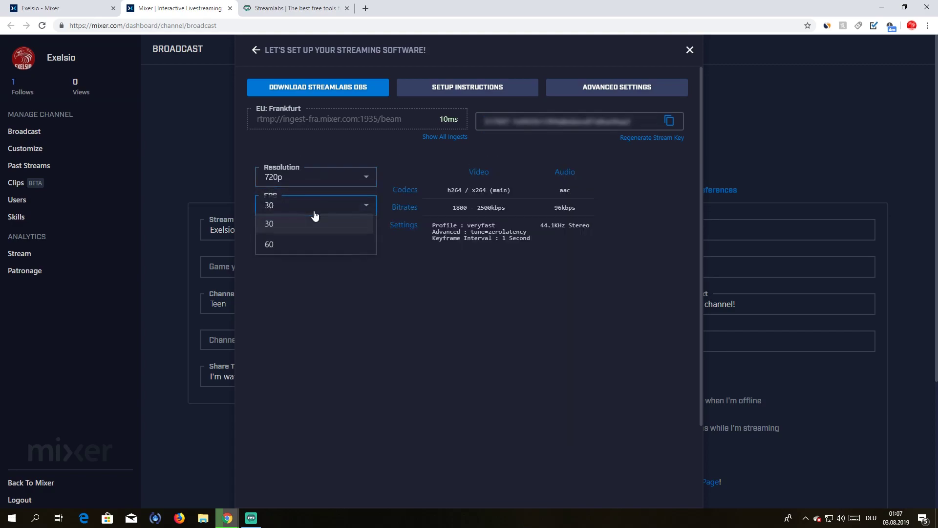
left_click(312, 201)
left_click(321, 181)
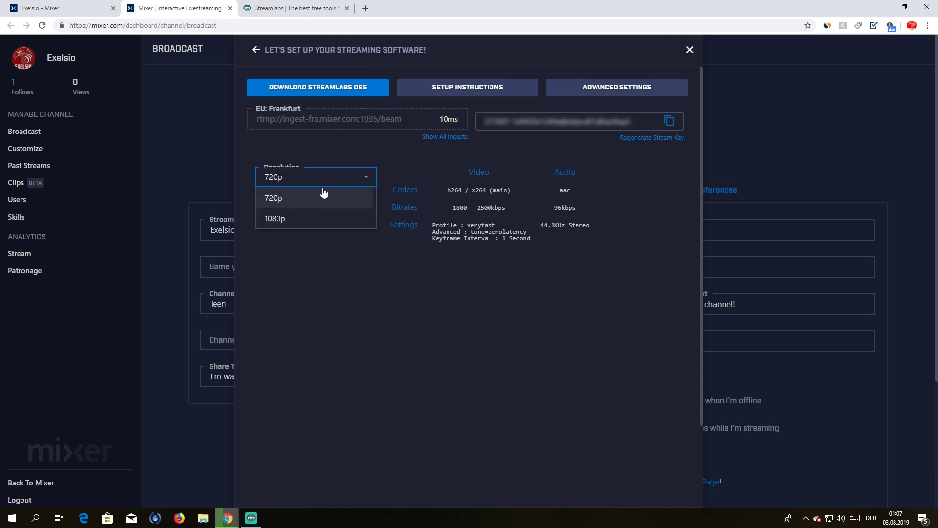
left_click(332, 184)
left_click(329, 213)
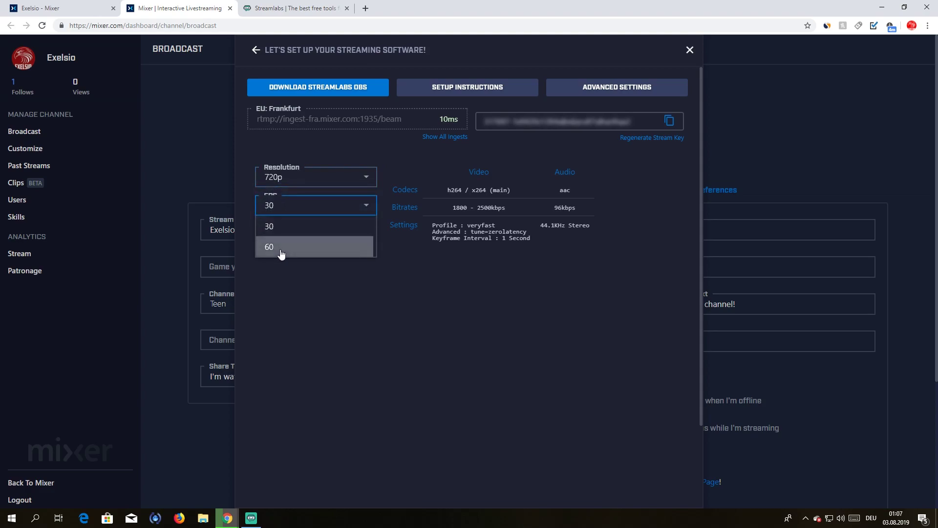
left_click(281, 253)
Check the 1080p bitrate (3200 - 3500kbps), revert to 720p, and open the setup article.
left_click(364, 177)
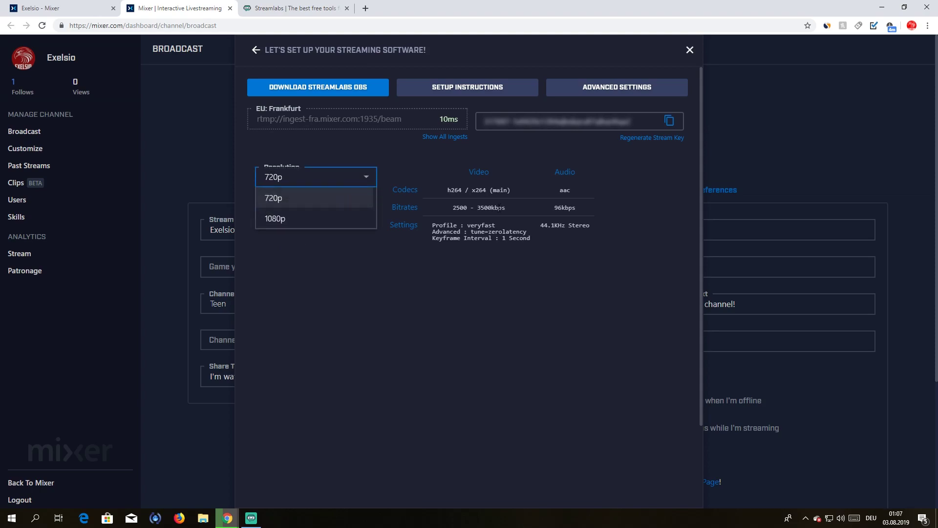
mouse_move(495, 208)
left_mouse_down()
mouse_move(513, 208)
mouse_move(478, 208)
left_mouse_up()
left_click(315, 182)
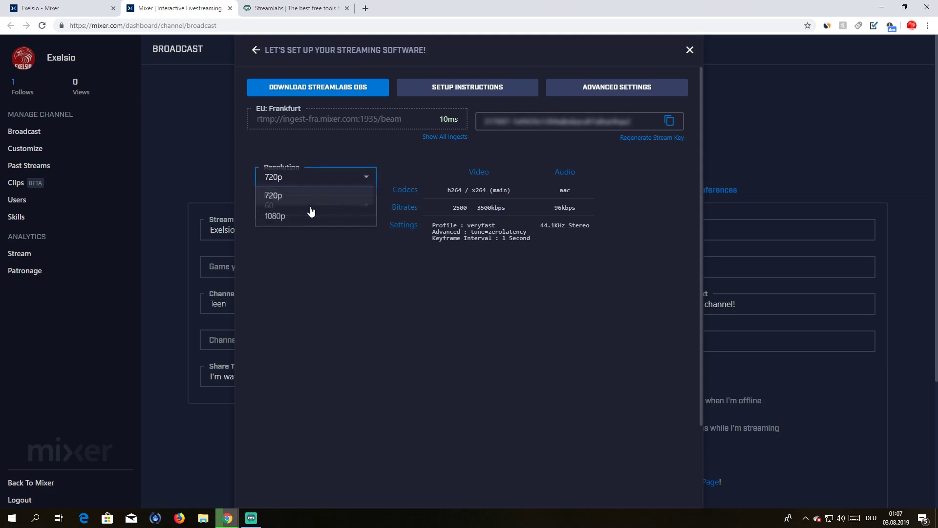
left_click(303, 210)
left_click_drag(504, 210, 432, 210)
left_click(587, 212)
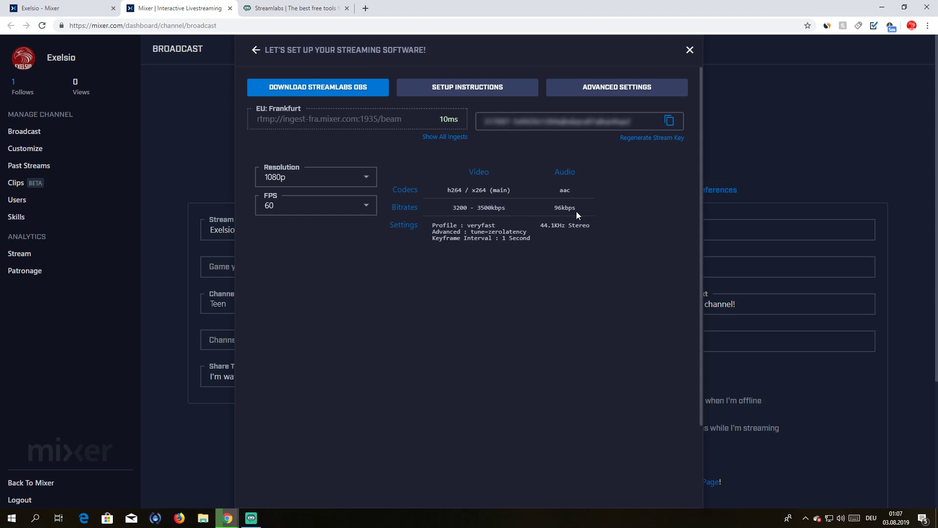
left_click(362, 182)
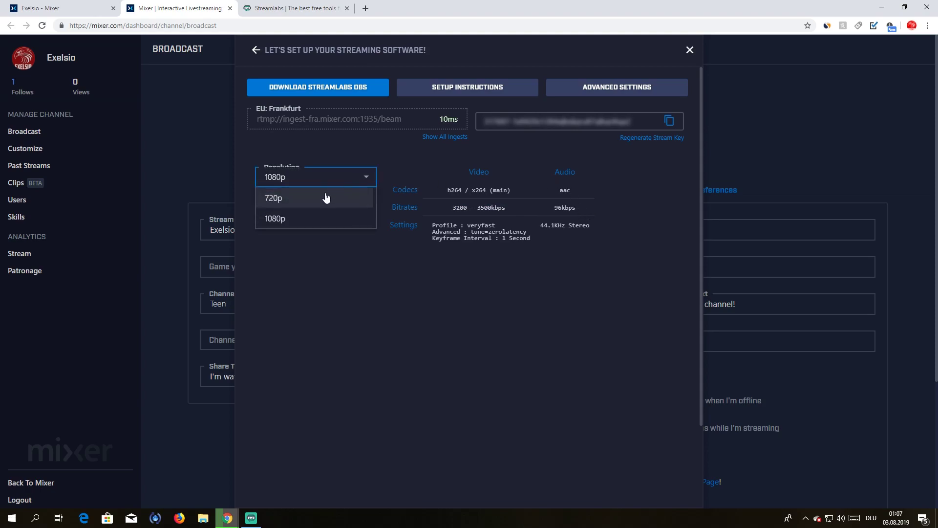
left_click(286, 206)
left_click(482, 87)
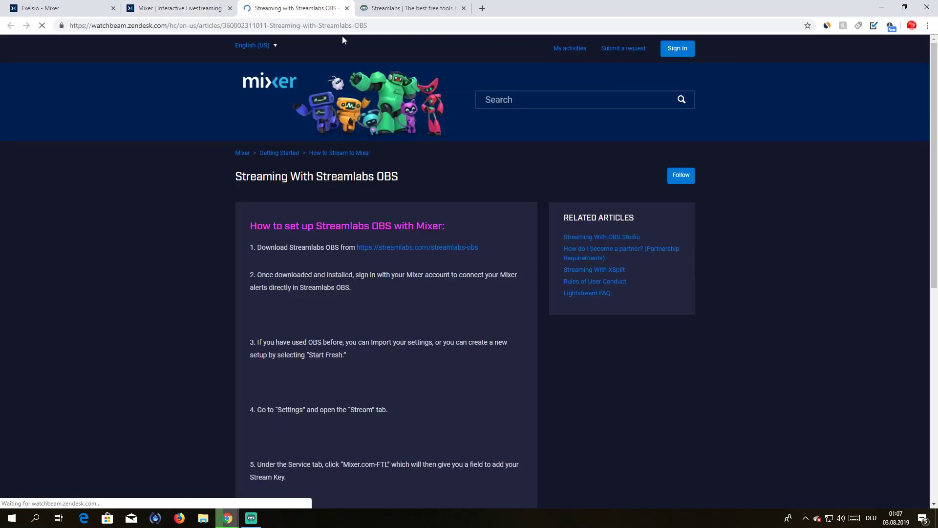
Skim the Streamlabs OBS setup article, then close it and Mixer's setup dialog.
scroll(393, 178, "down", 5)
scroll(394, 183, "down", 20)
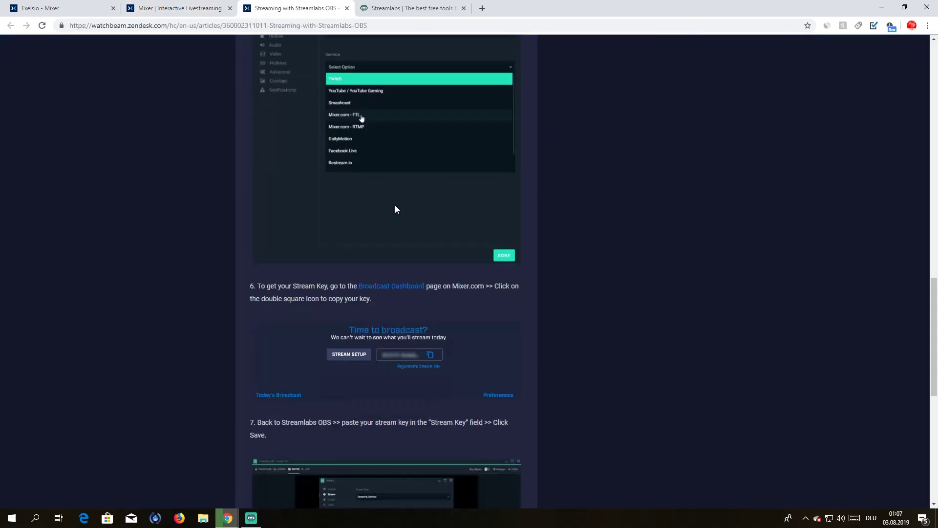
left_click(347, 8)
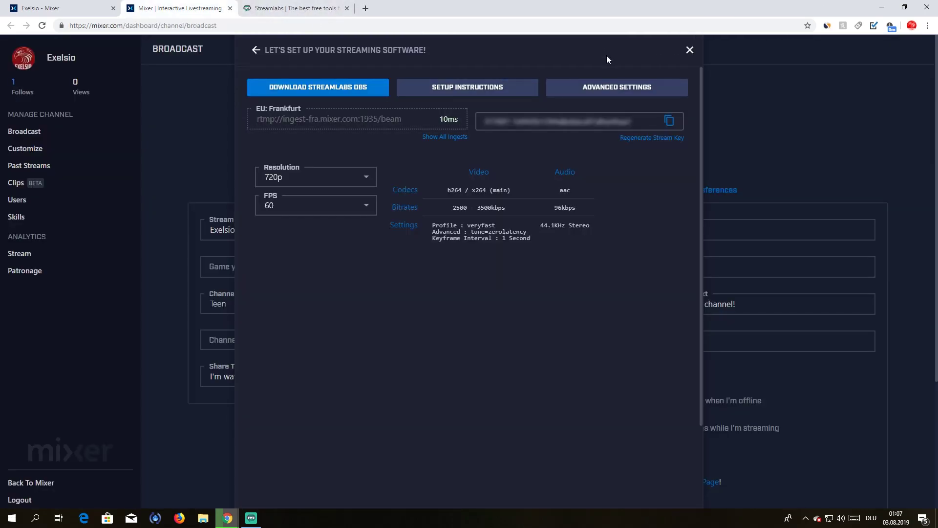
left_click(689, 50)
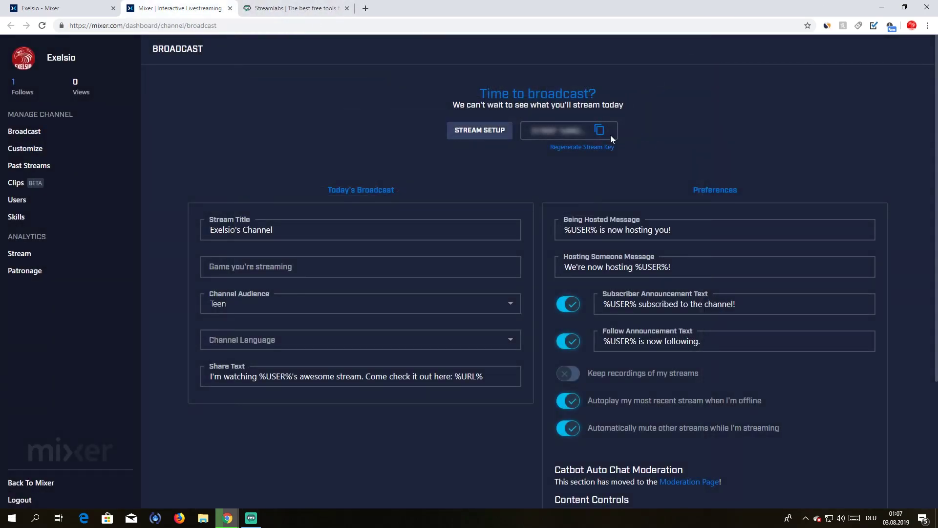
Regenerate the Mixer stream key and return to the Streamlabs OBS editor.
left_click(587, 149)
scroll(652, 146, "down", 3)
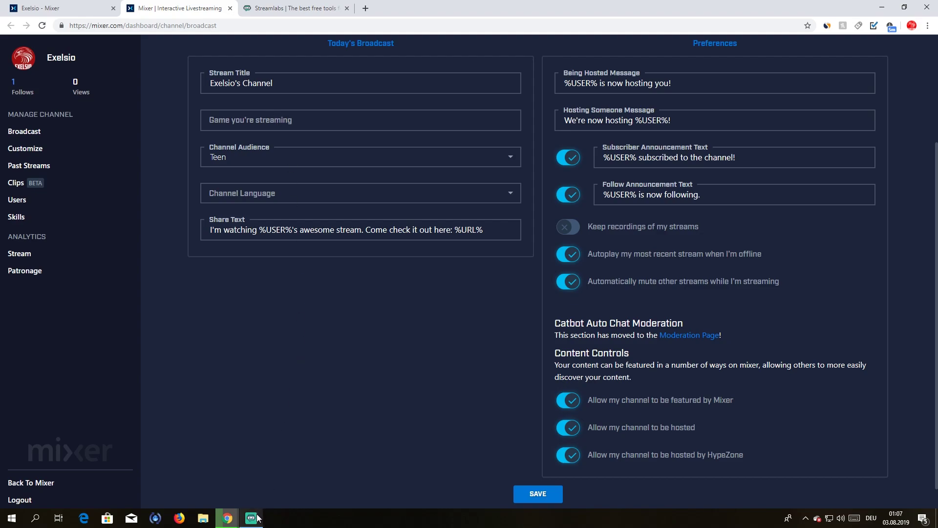
mouse_move(259, 517)
left_click(255, 485)
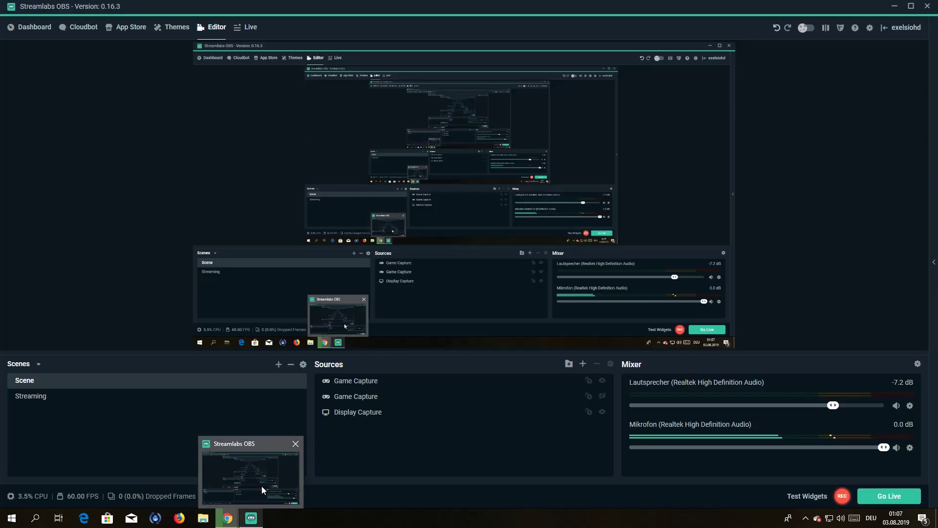